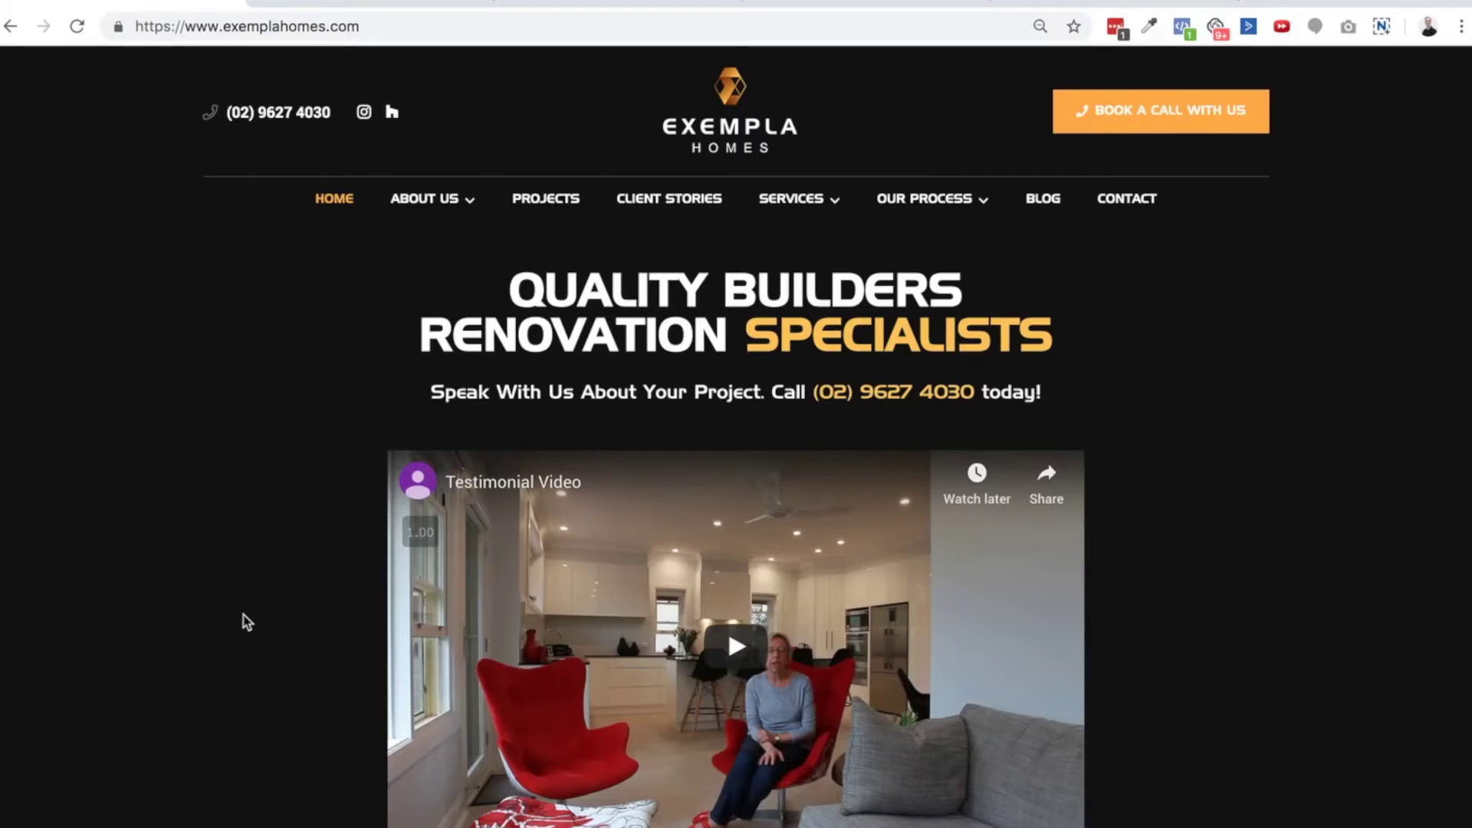
- Scroll down to the 'What Comes First Designer or Builder?' ebook form and highlight its heading and pitch paragraph
scroll(245, 621, "down", 15)
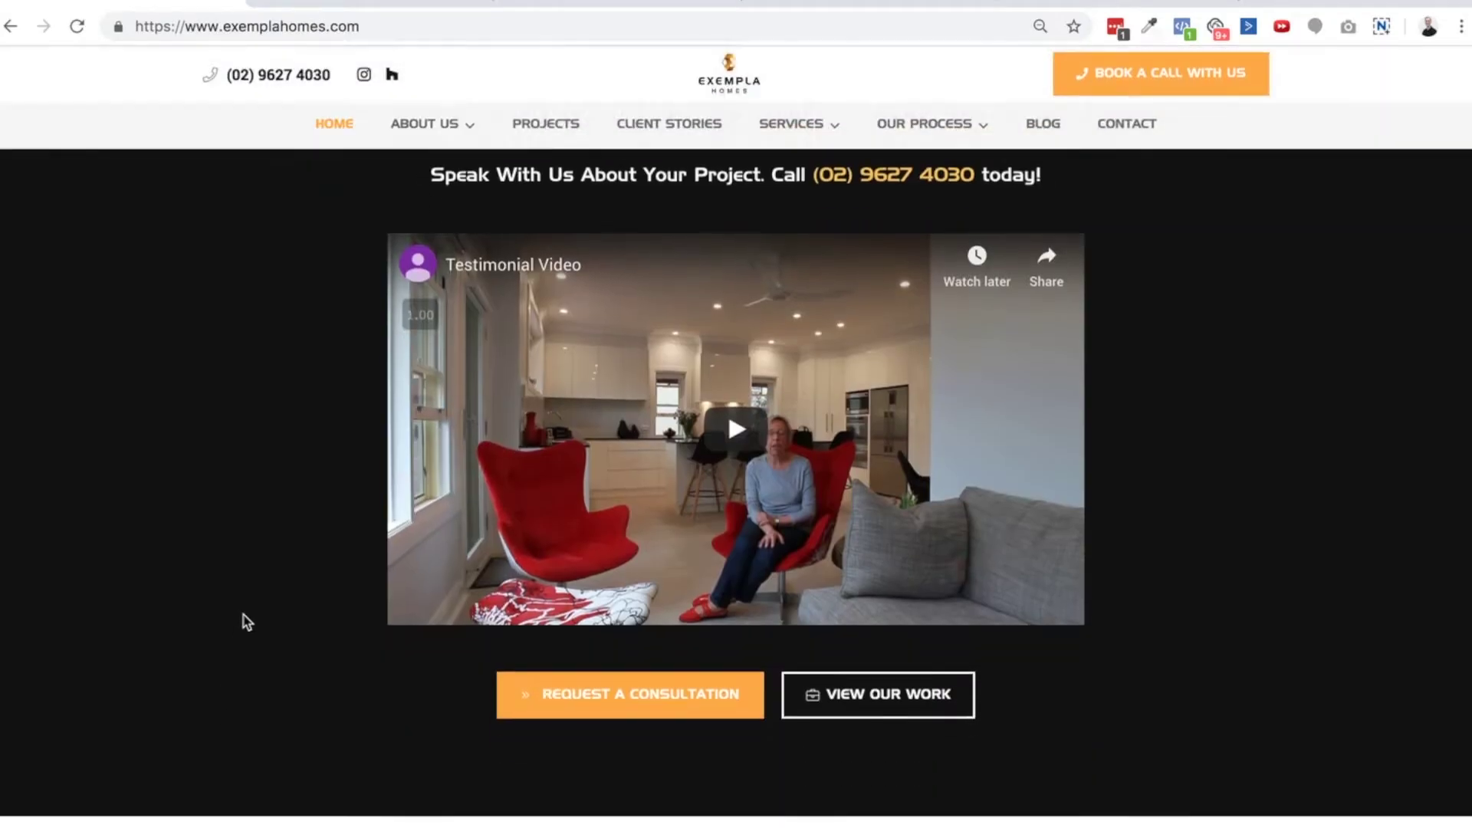
scroll(243, 615, "down", 10)
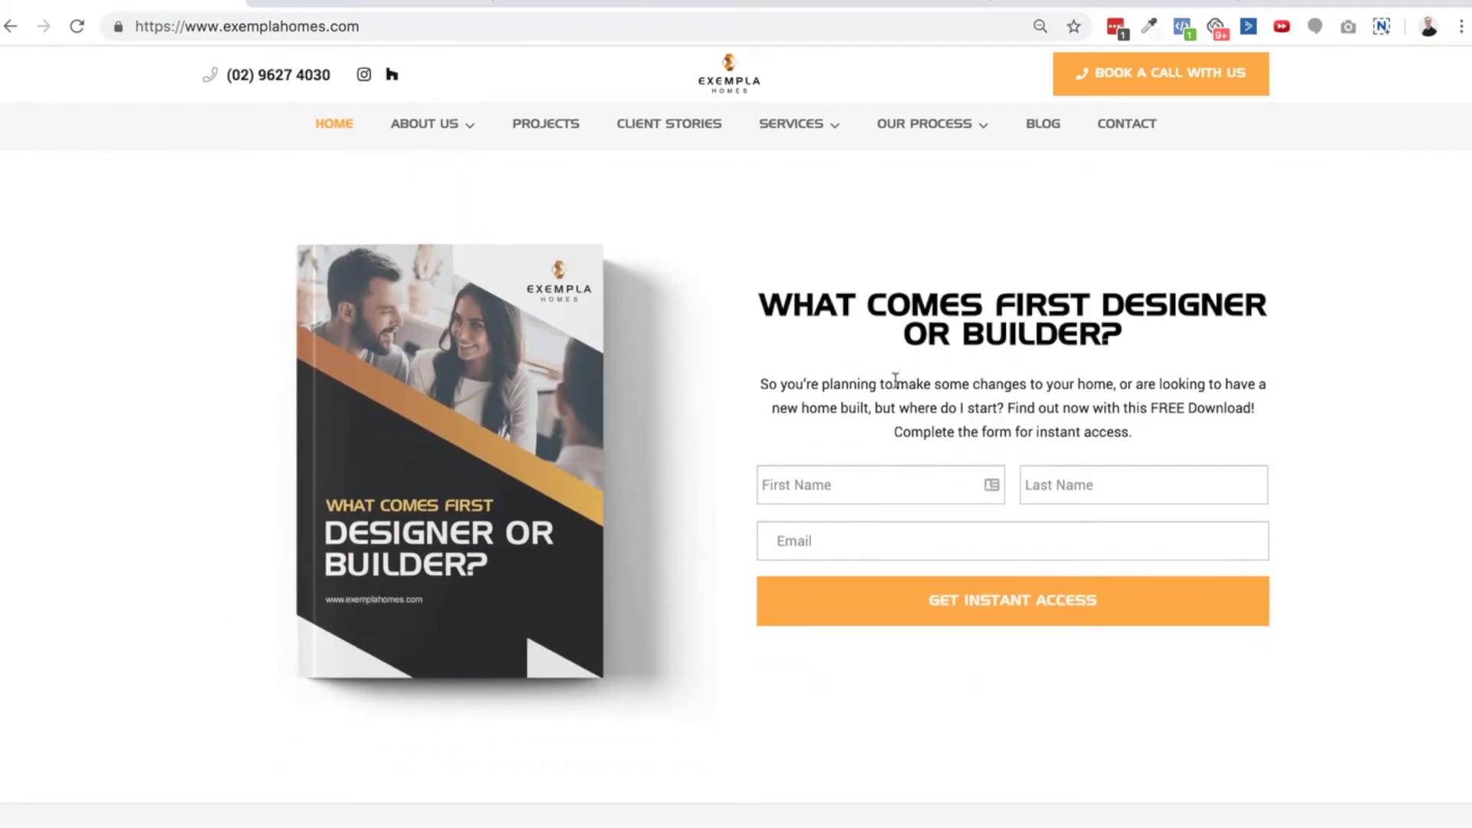
left_click_drag(819, 294, 1146, 441)
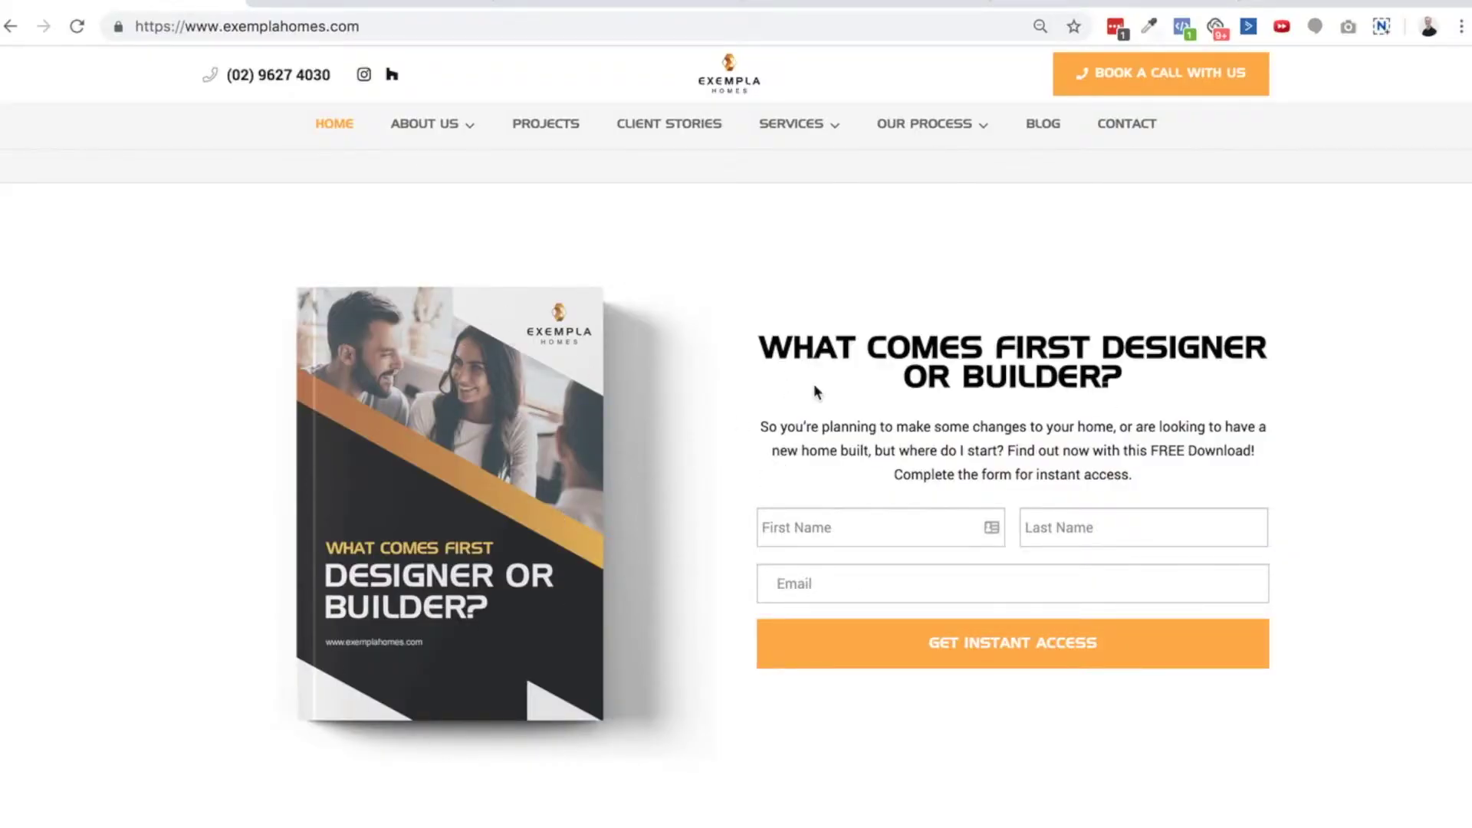
left_click_drag(772, 332, 1092, 420)
left_click_drag(1129, 476, 760, 423)
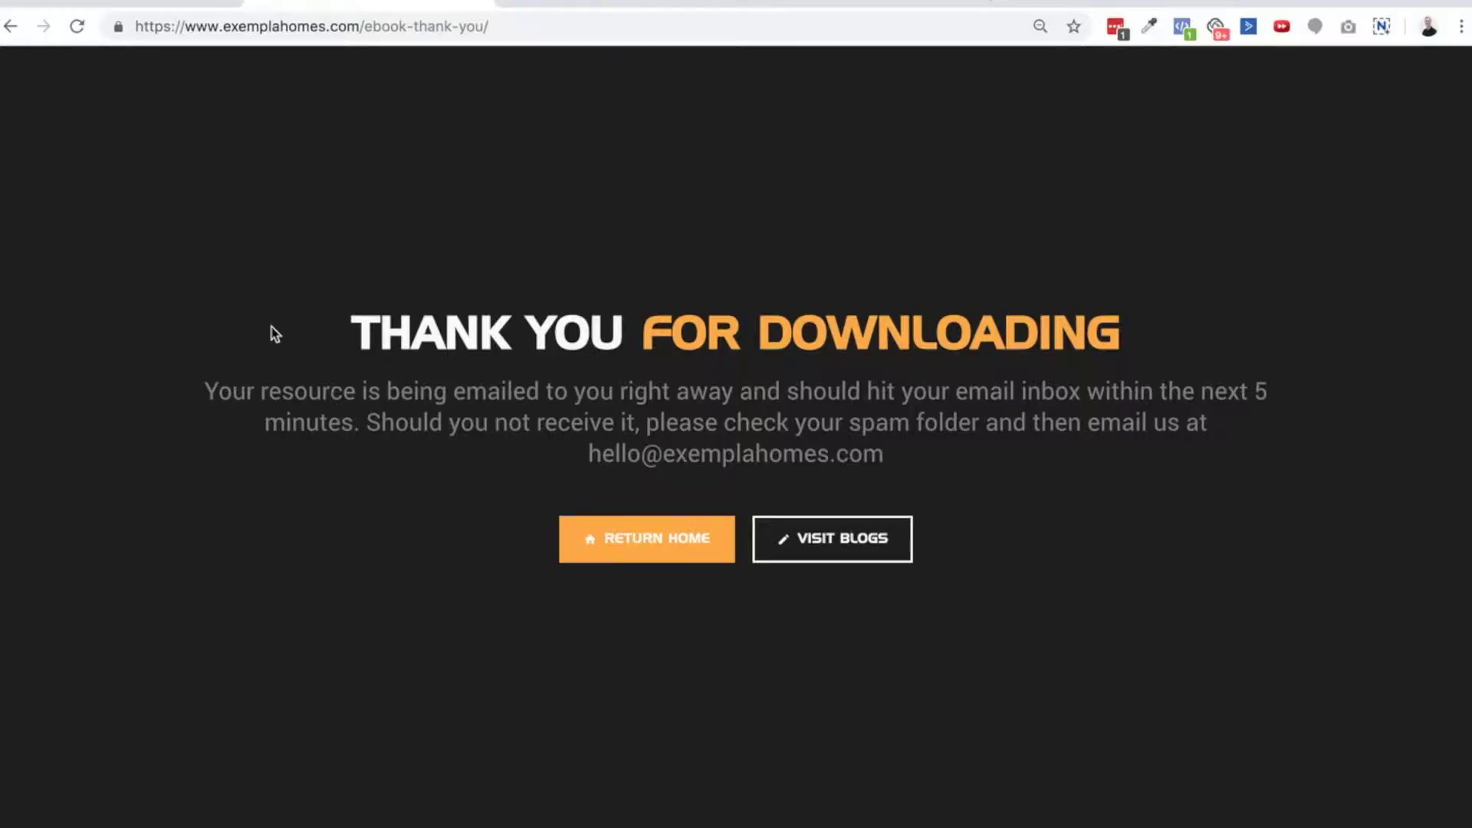
- Highlight the thank-you page's heading and email-delivery message, then clear the selection
left_click_drag(273, 332, 675, 423)
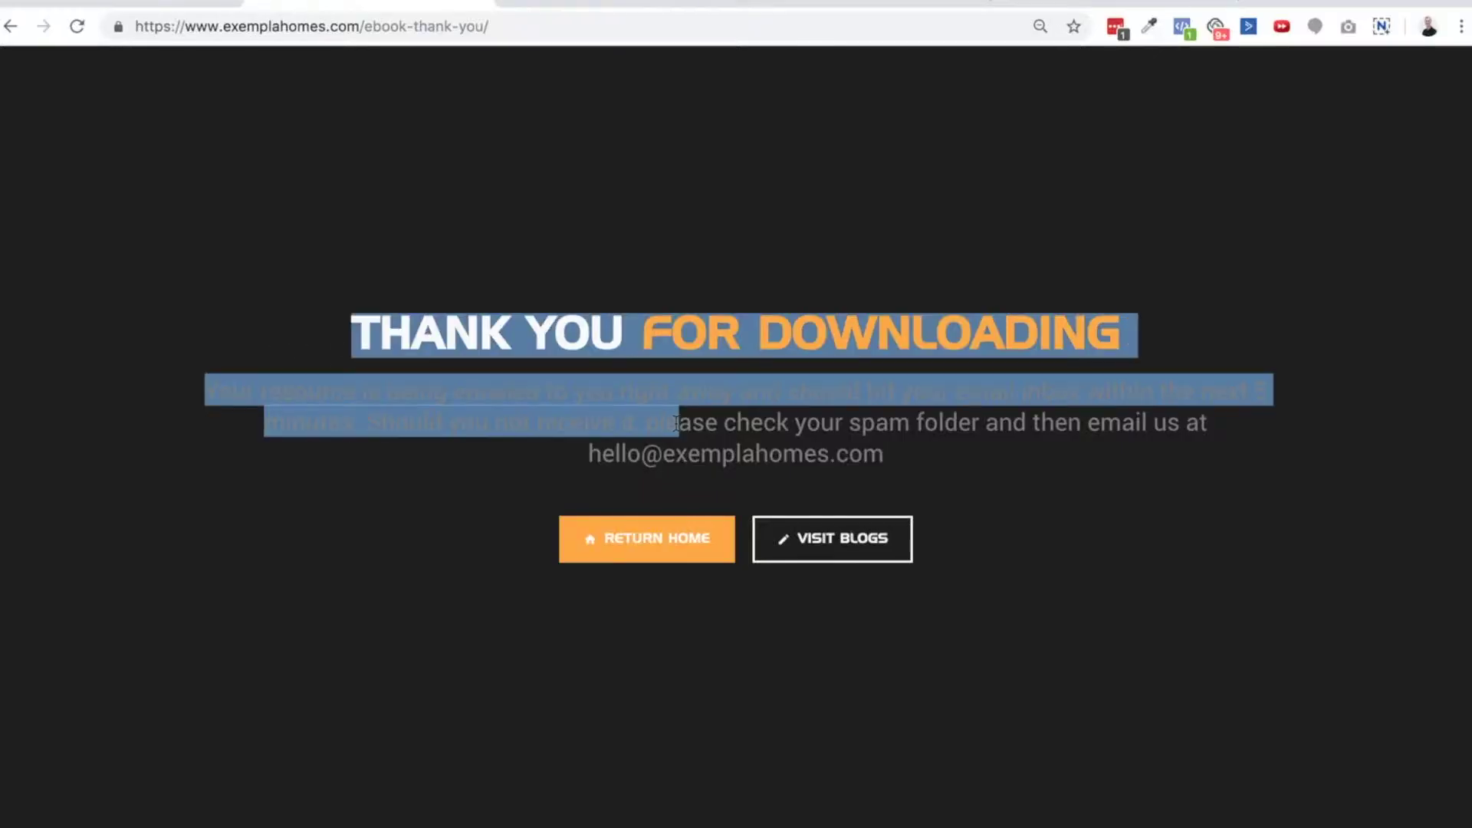
left_click(785, 488)
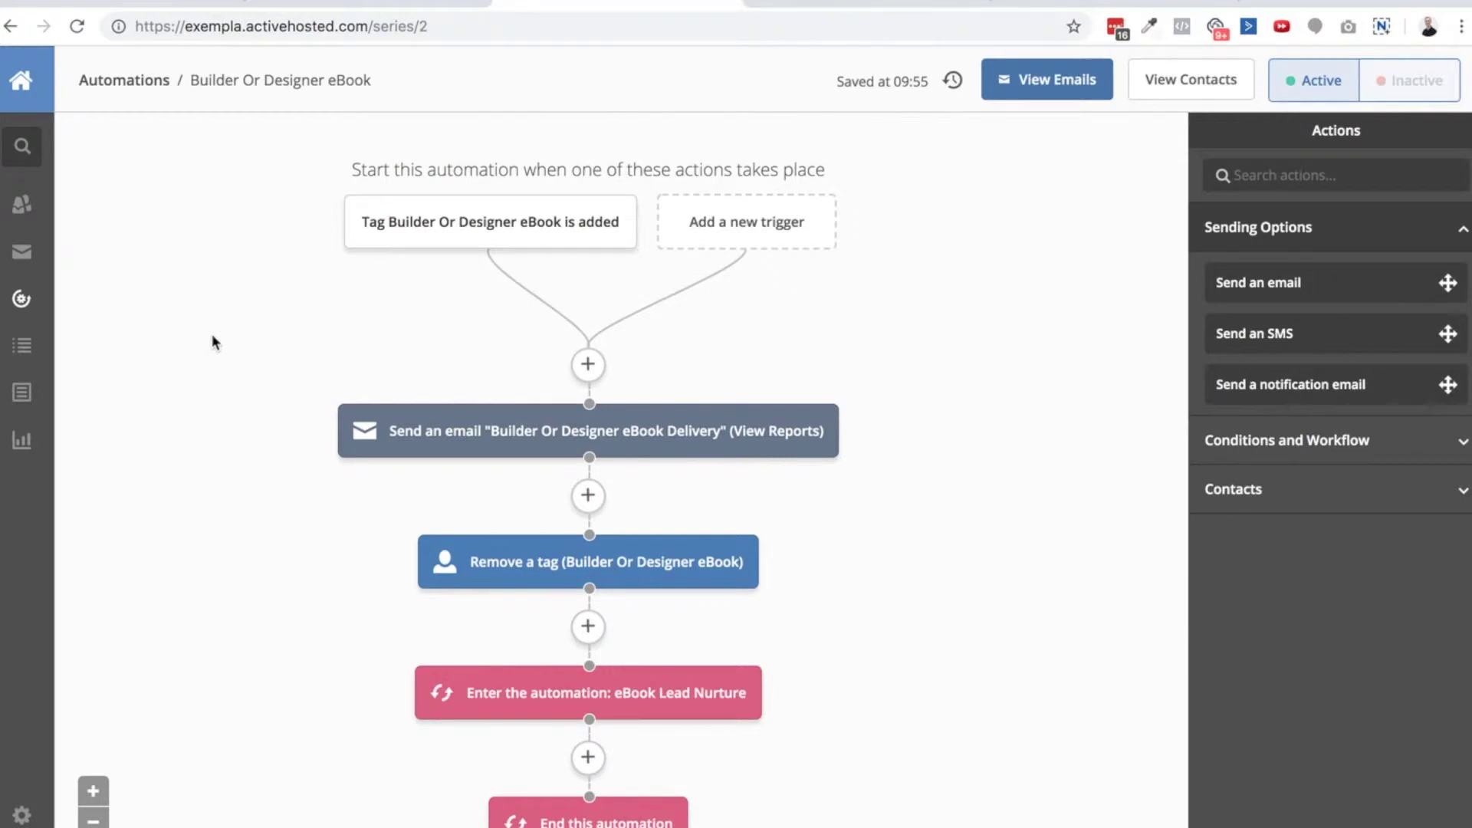
- Inspect the Builder Or Designer eBook automation's tag-added trigger, then its send-email, remove-tag and nurture steps
left_click(475, 227)
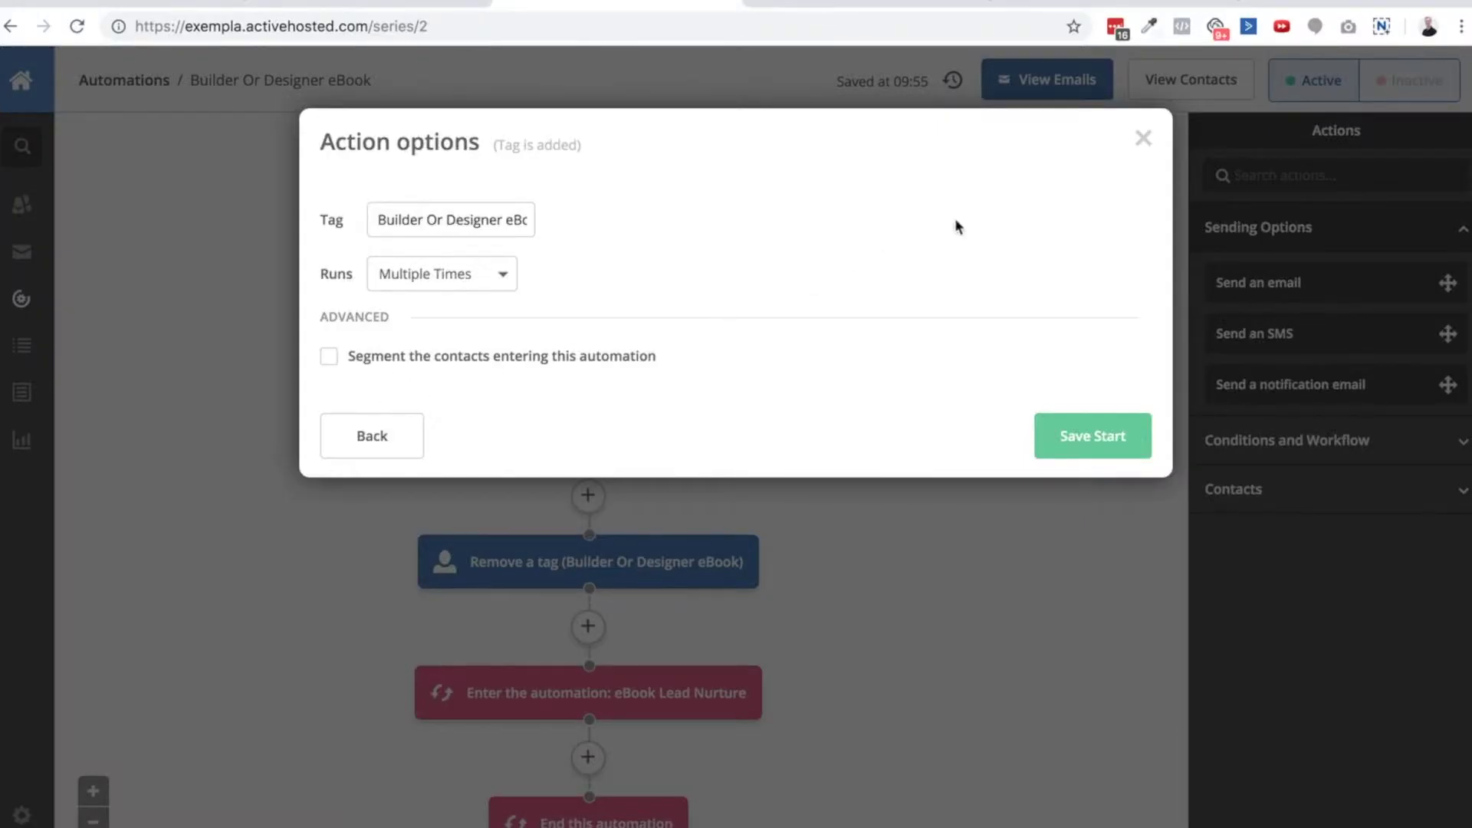
left_click(1142, 138)
mouse_move(437, 237)
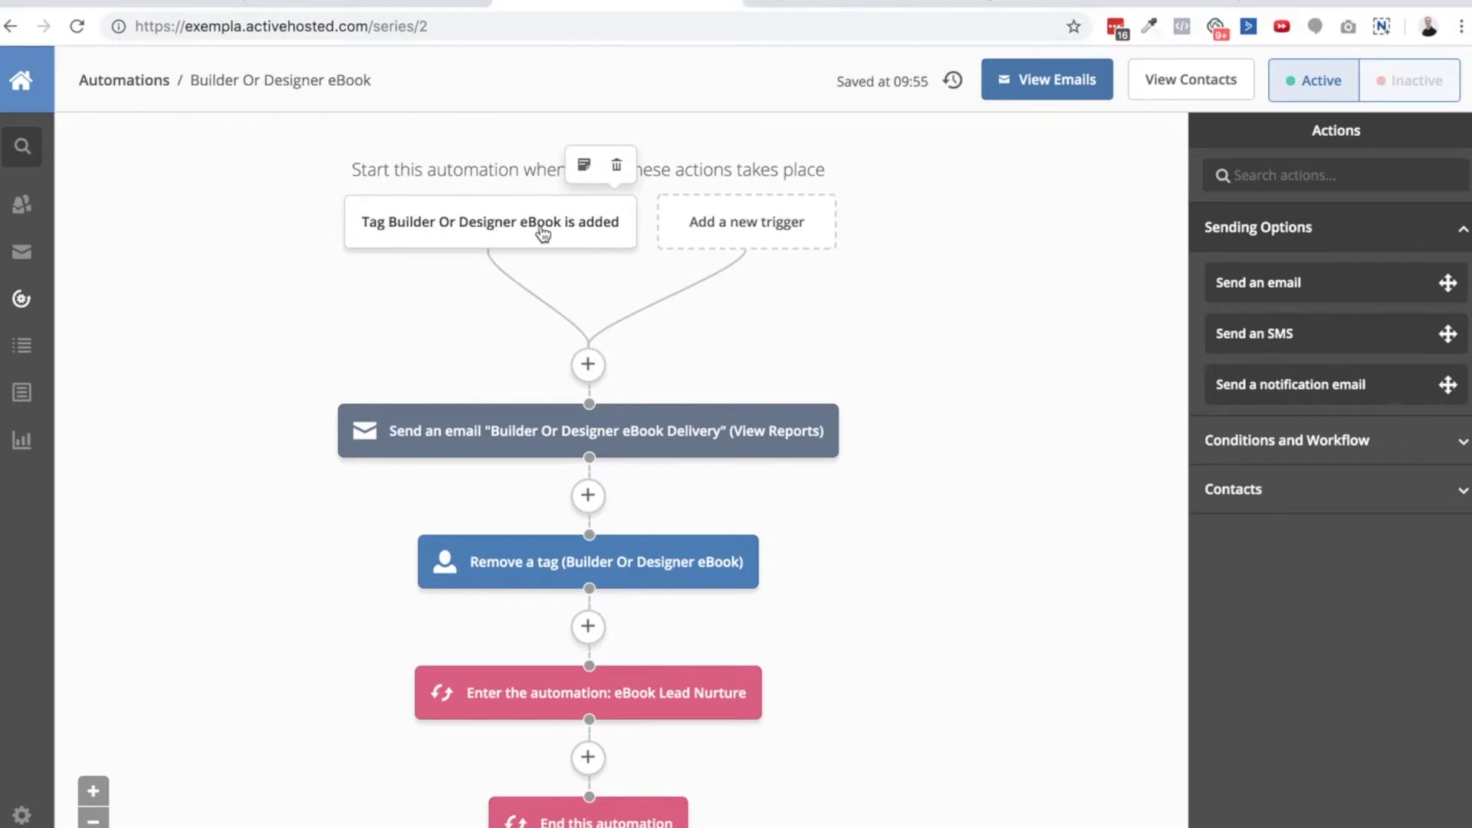
scroll(855, 418, "down", 2)
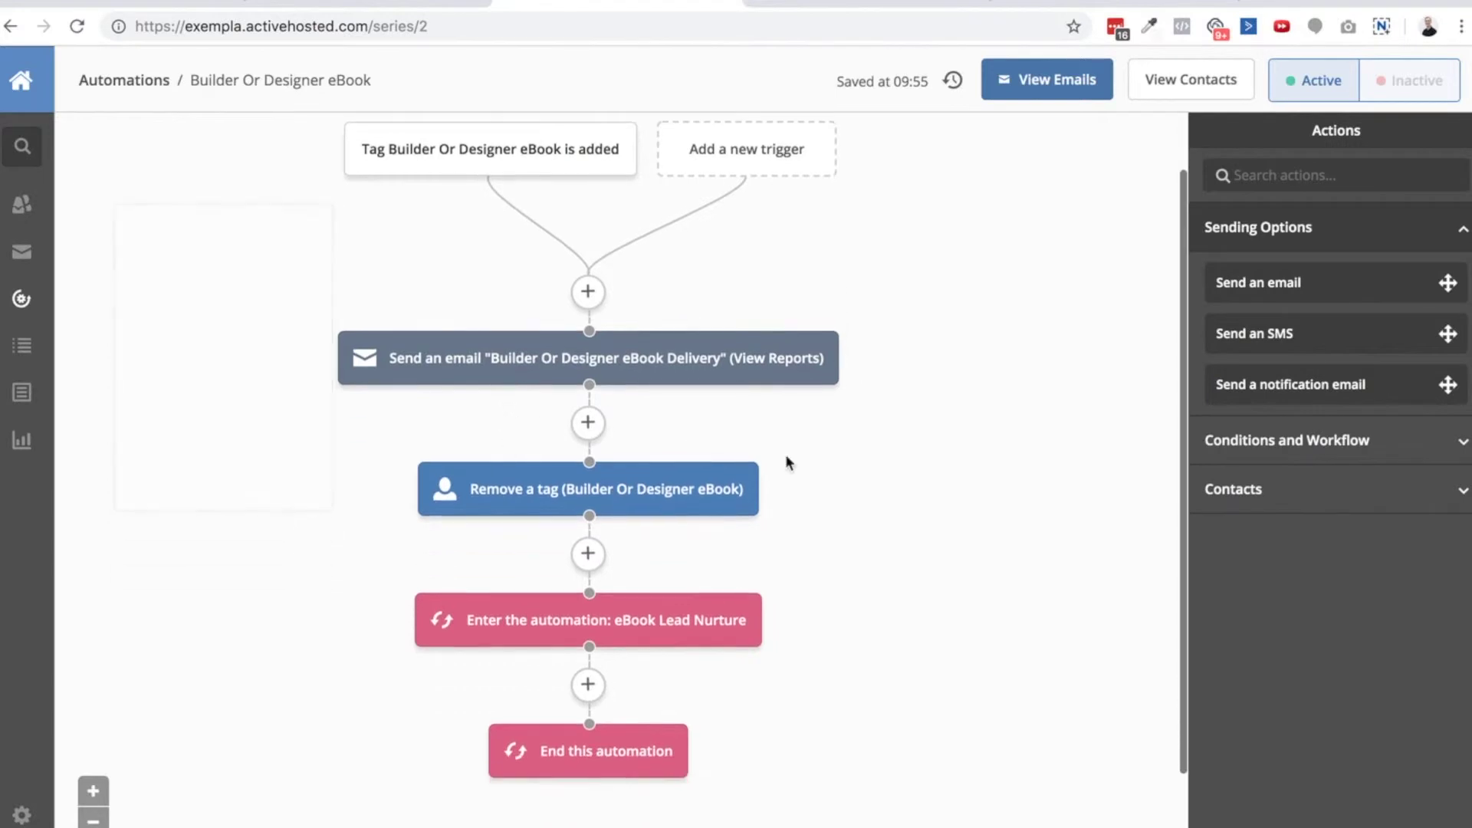
mouse_move(459, 363)
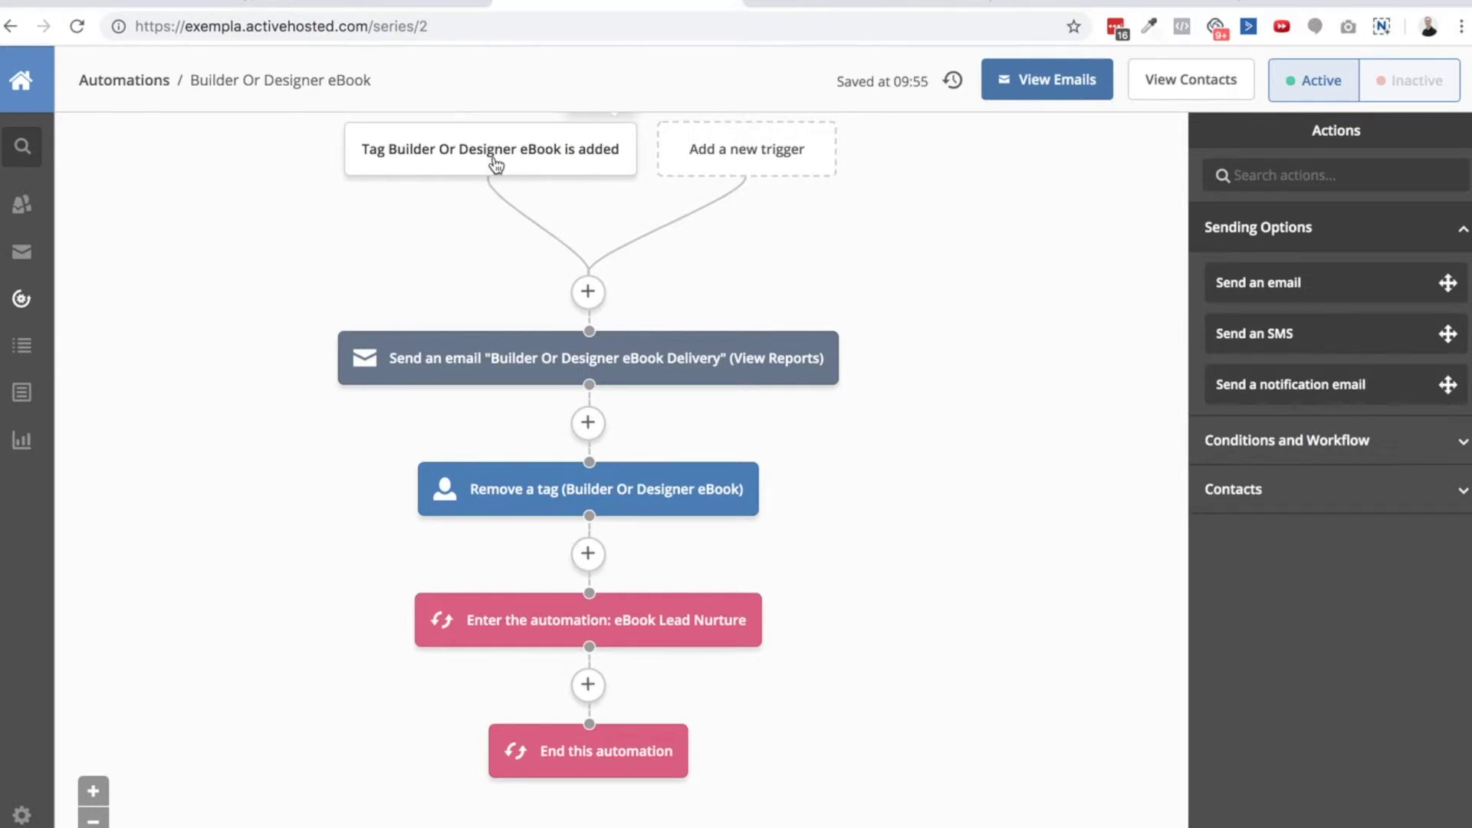
mouse_move(568, 490)
- Glance at the Exempla Homes landing page, then return to the ActiveCampaign automation
left_click(149, 4)
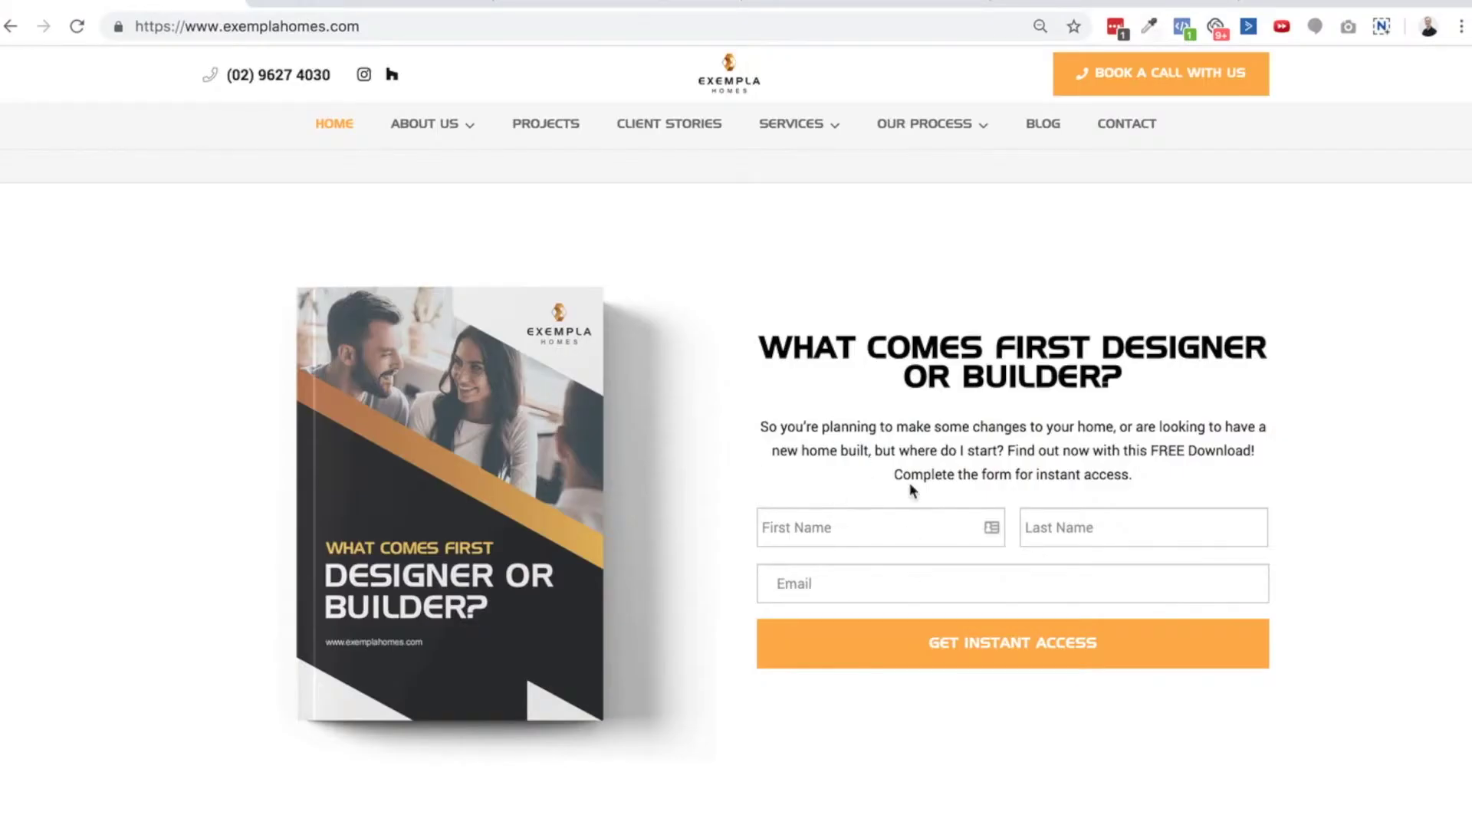
left_click(610, 3)
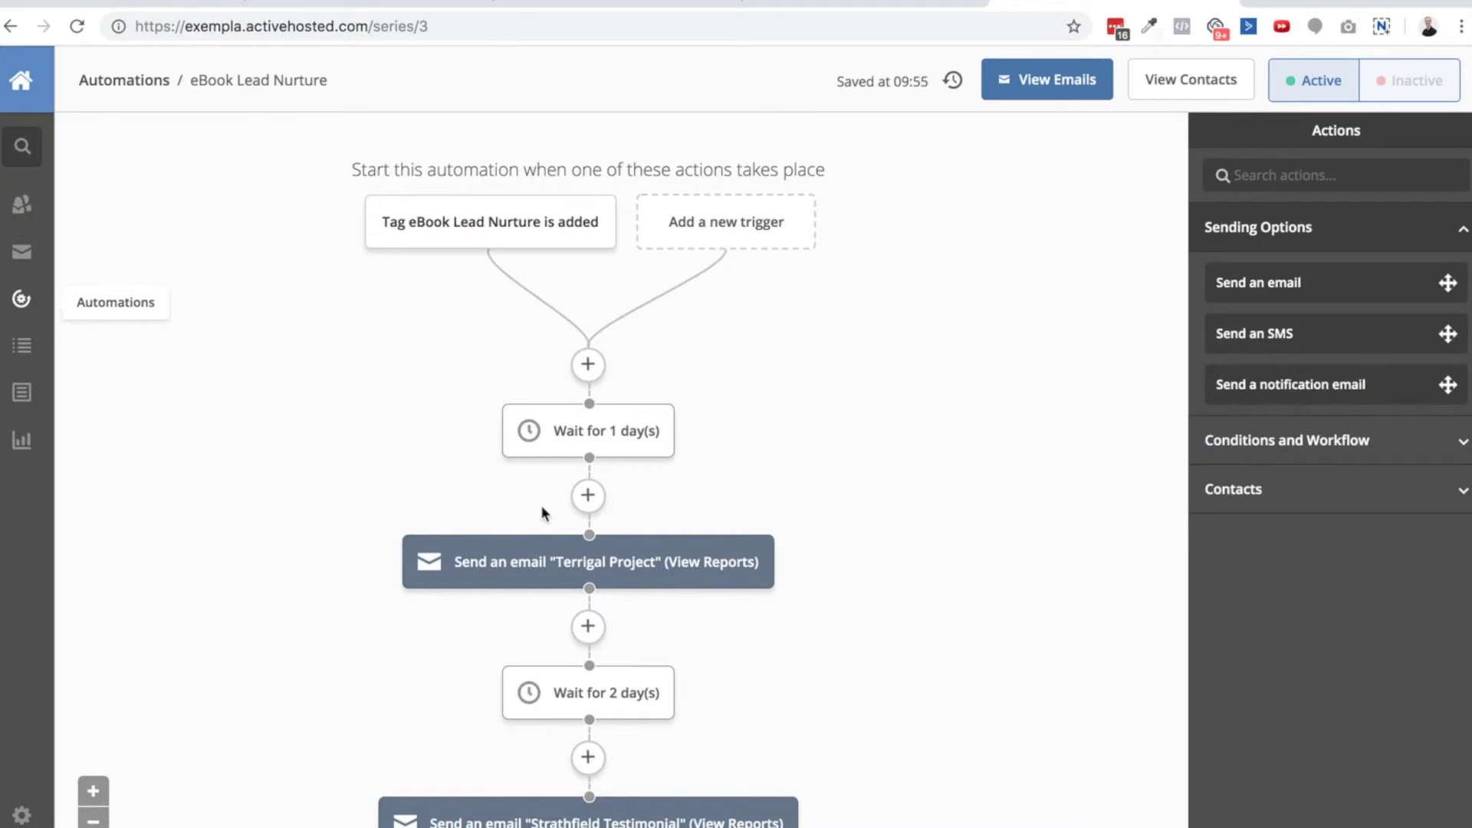
- Preview the eBook Lead Nurture emails: Terrigal Project, Strathfield Testimonial and Book A Call With Us
scroll(542, 512, "down", 8)
scroll(542, 512, "up", 8)
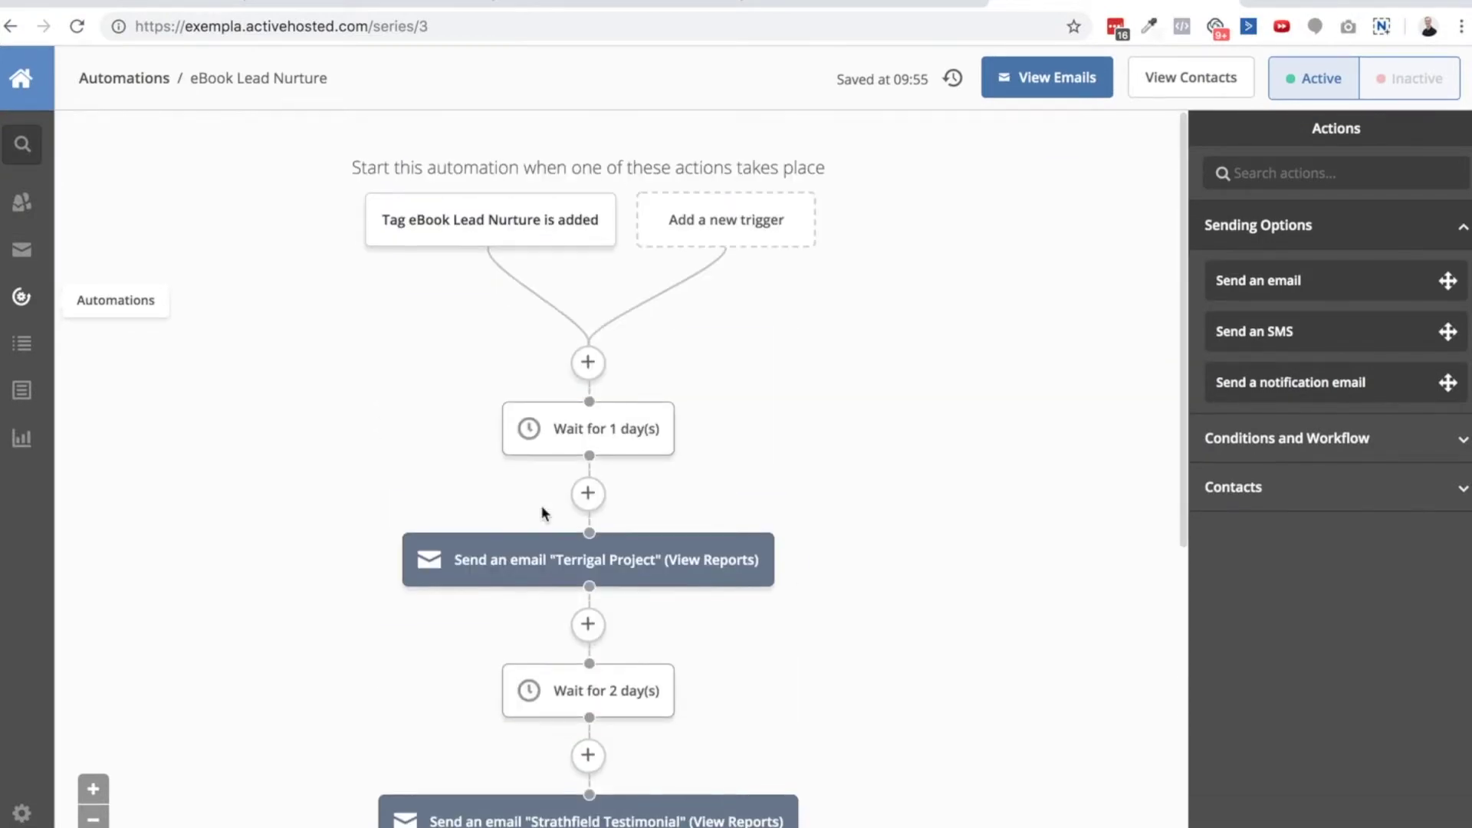
mouse_move(527, 564)
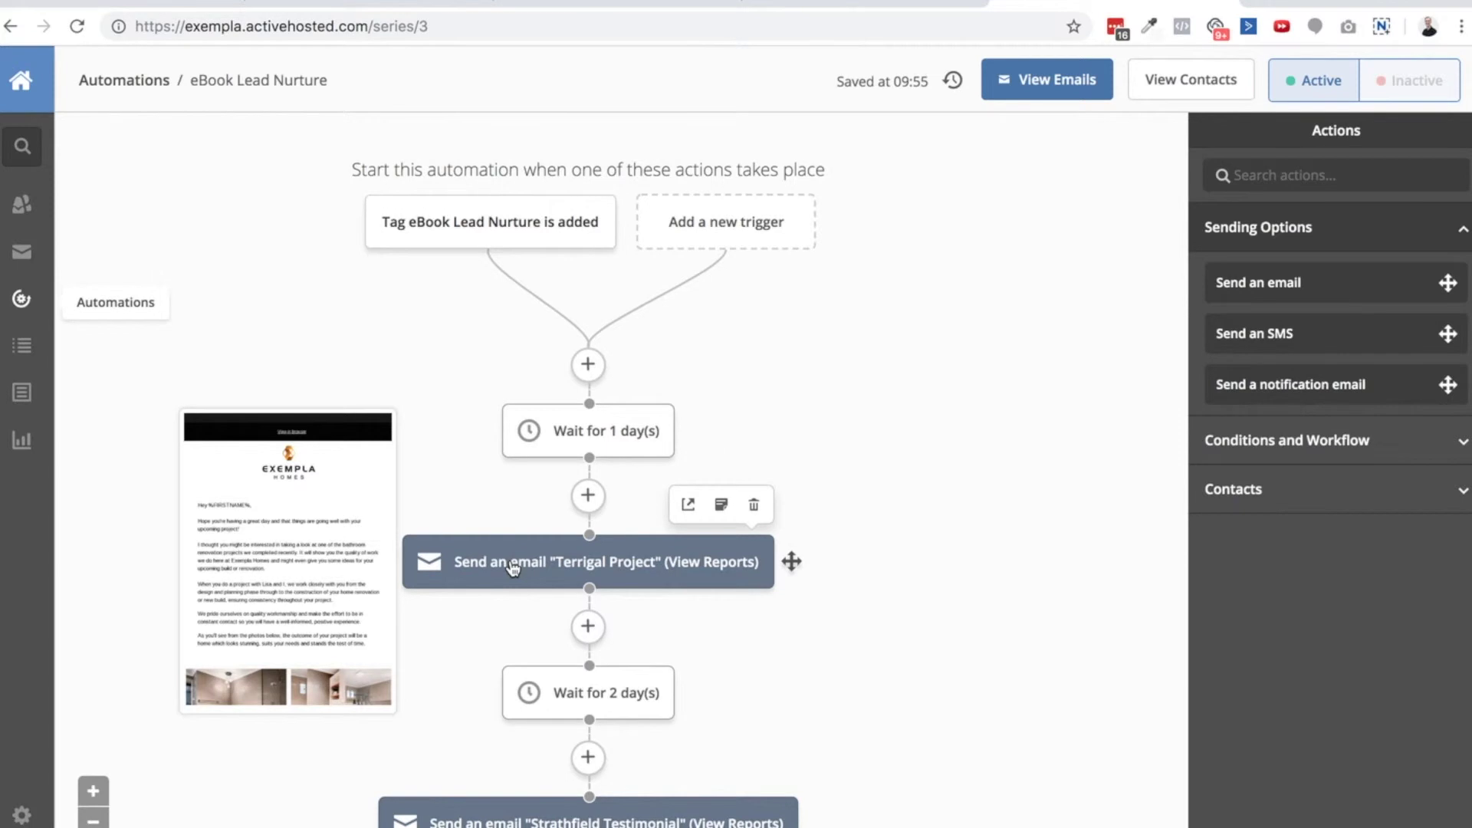
scroll(446, 741, "down", 4)
mouse_move(537, 516)
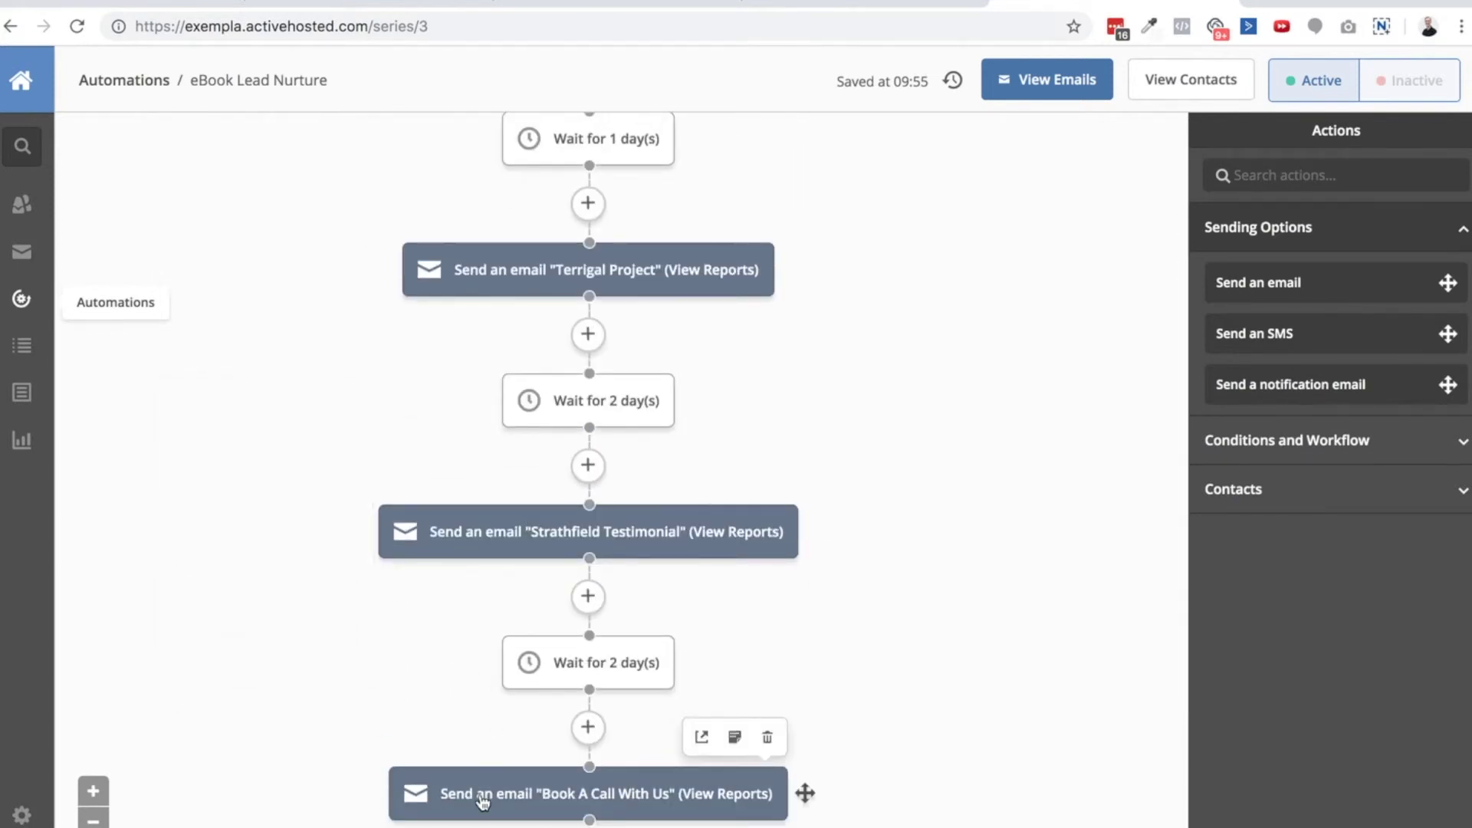
scroll(481, 801, "down", 1)
mouse_move(510, 711)
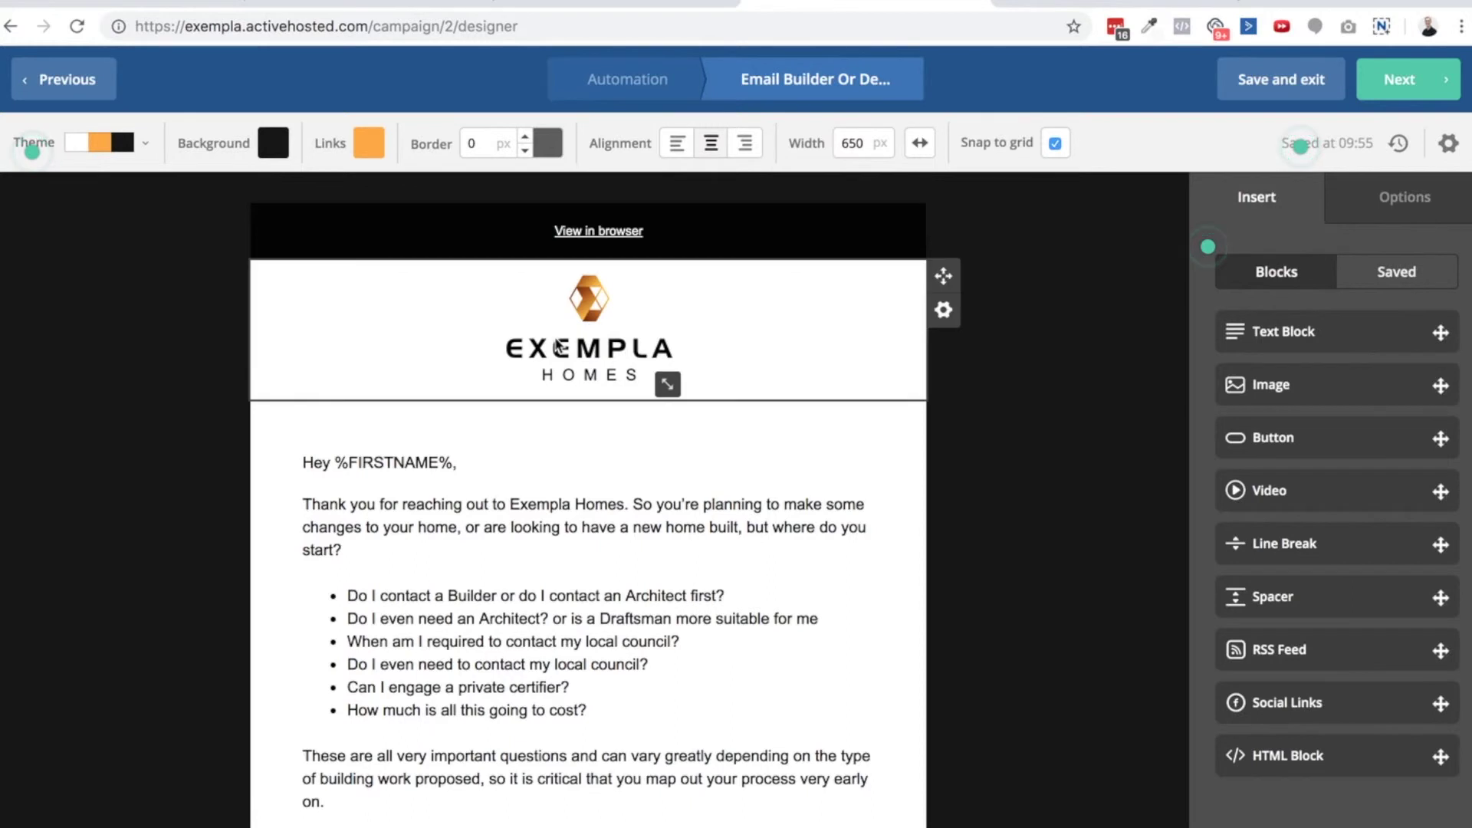
- Look through the delivery email's opening text and select its Download Free Resource button block
scroll(558, 345, "down", 4)
scroll(557, 345, "down", 10)
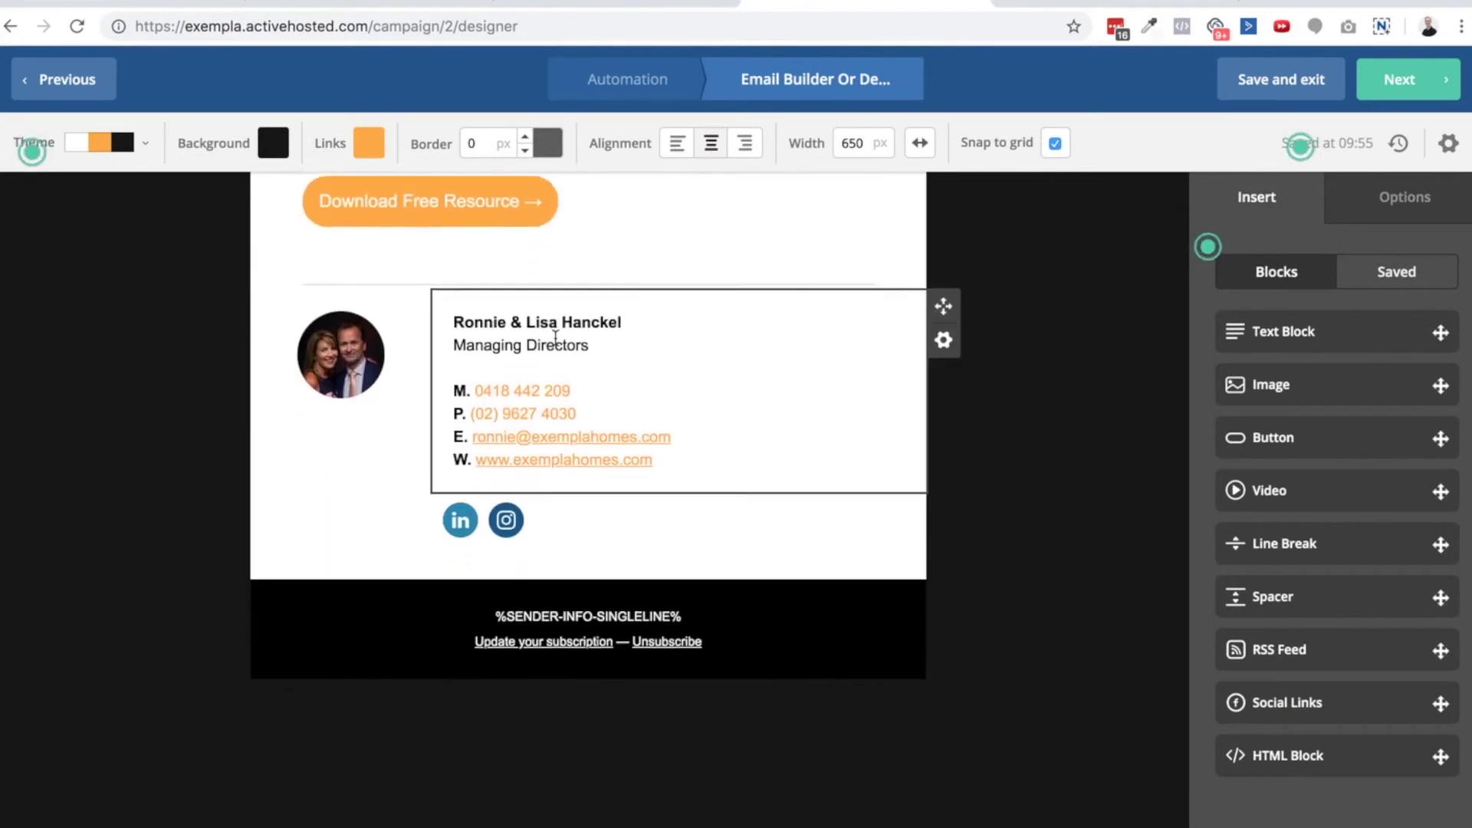
scroll(558, 345, "up", 20)
scroll(460, 421, "down", 1)
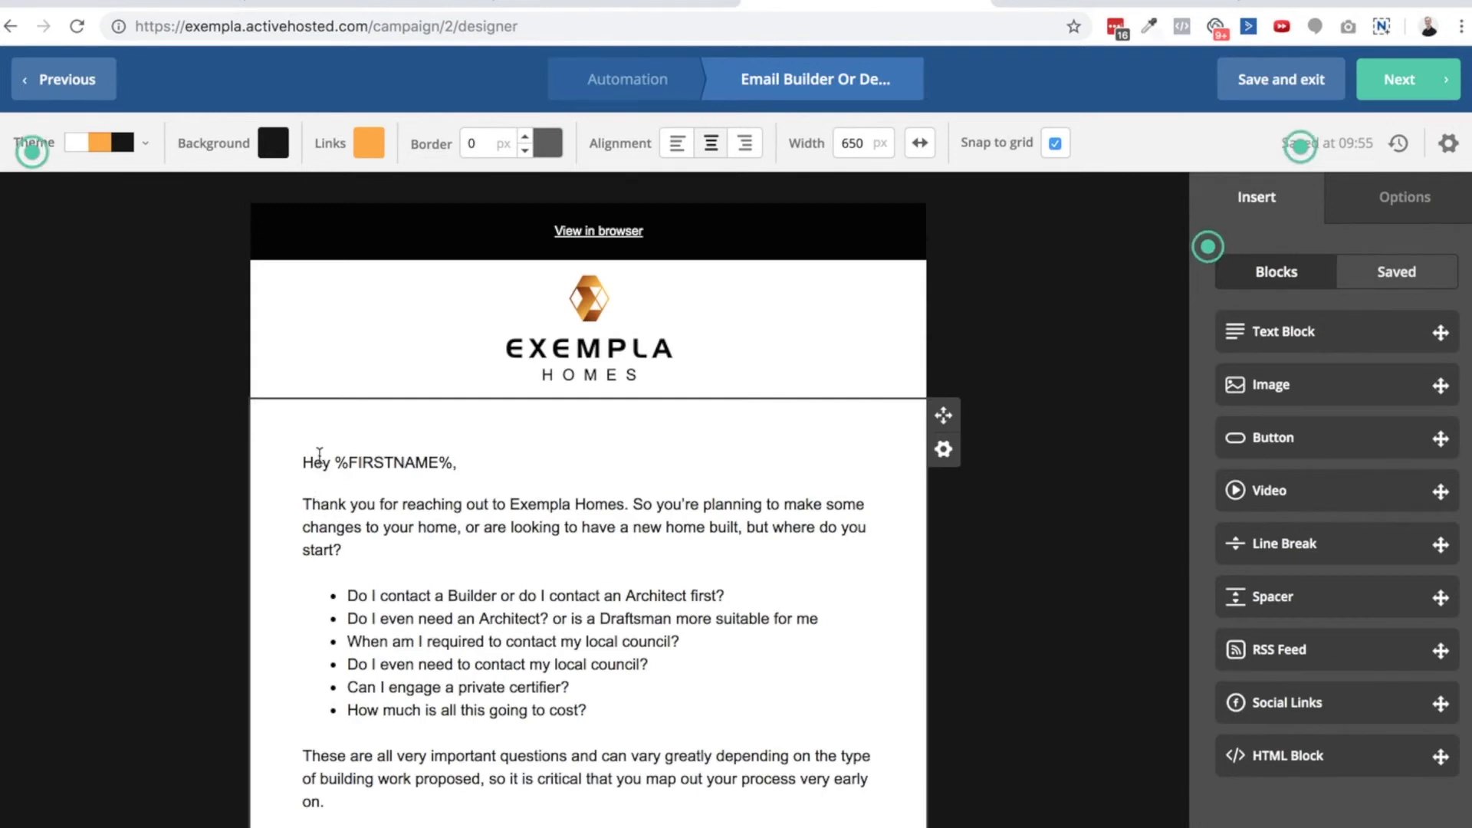
left_click(452, 460)
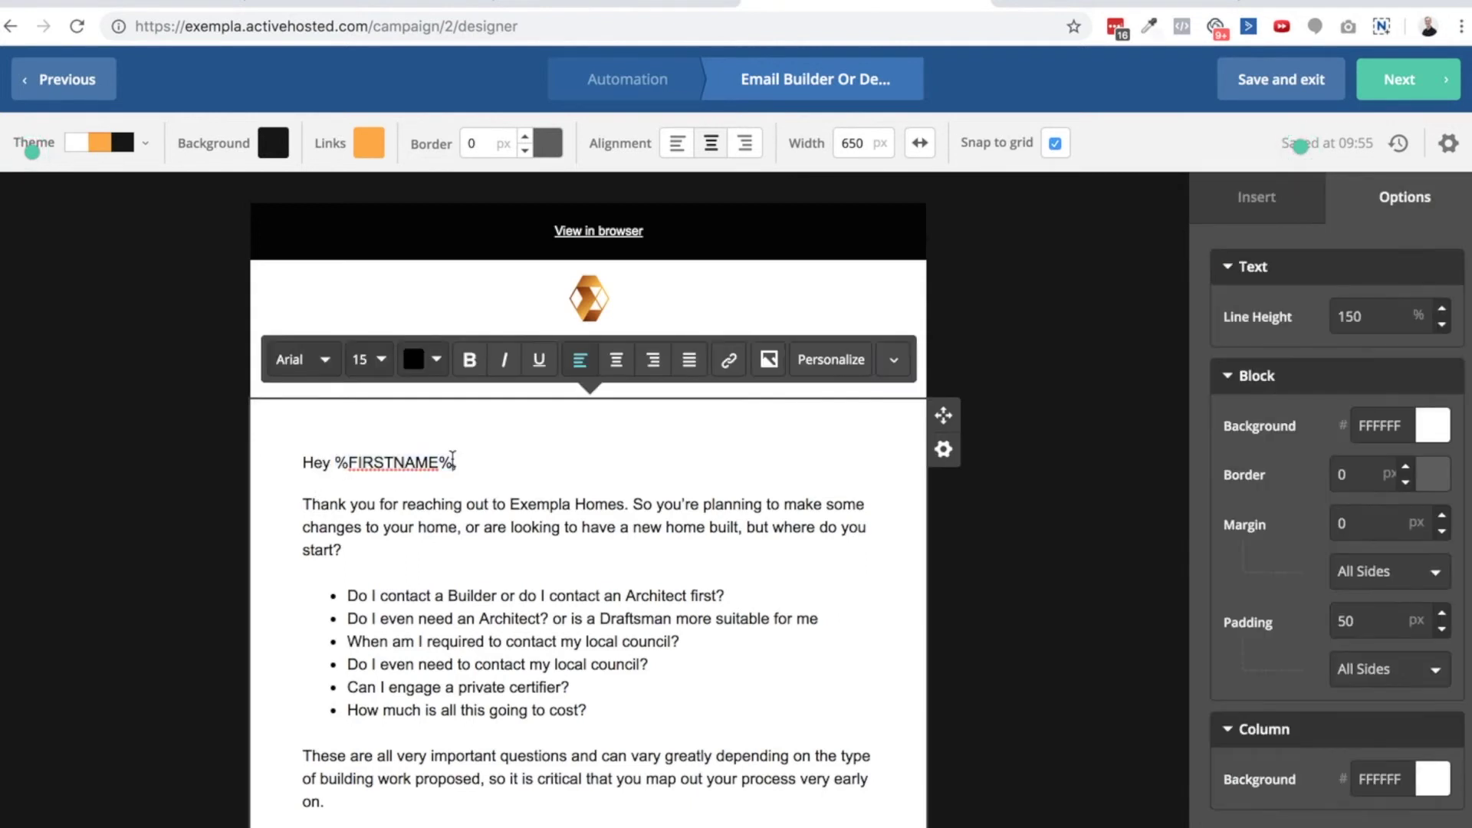
scroll(329, 494, "down", 5)
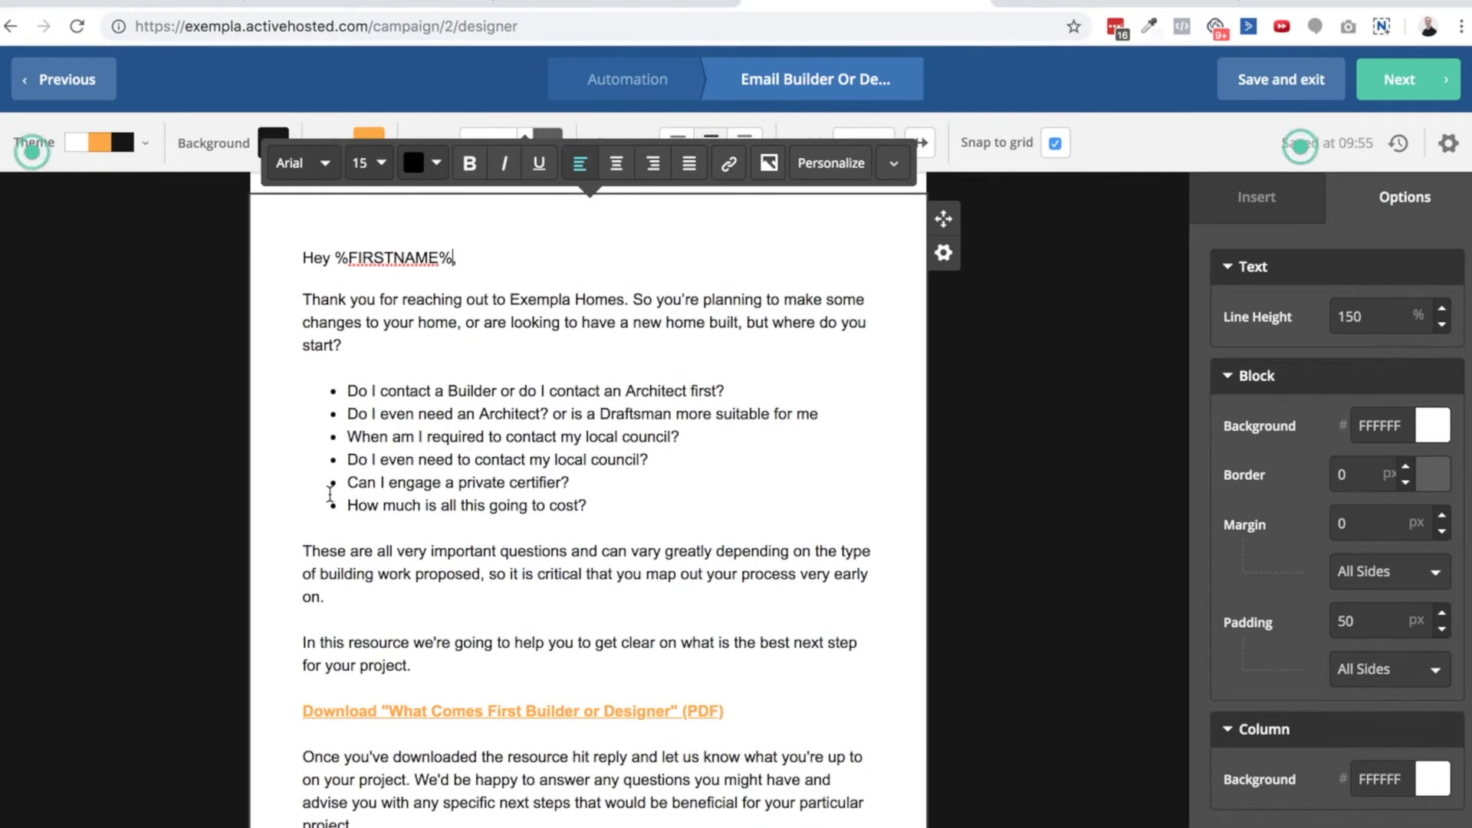
scroll(424, 460, "down", 4)
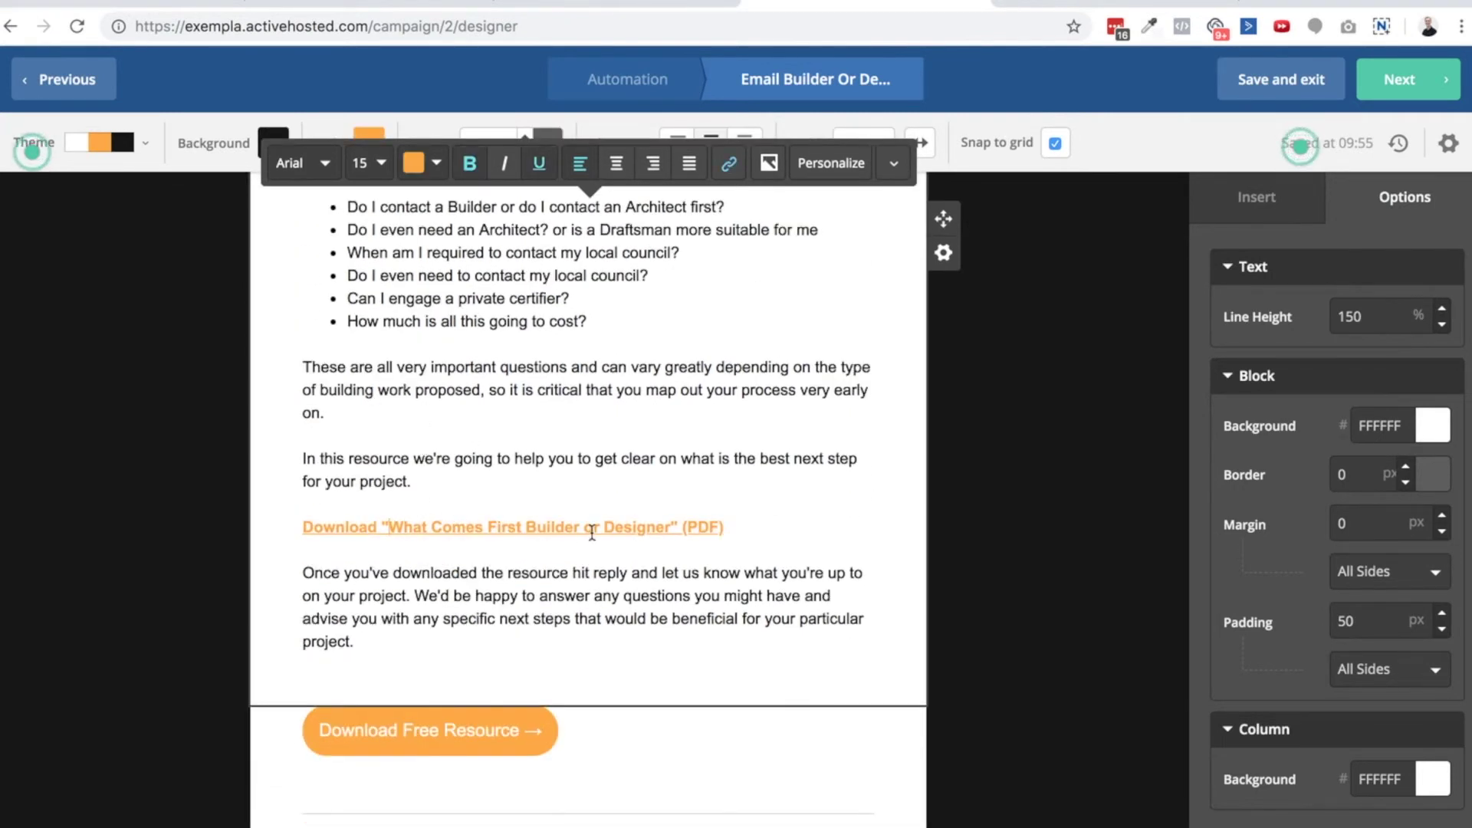
left_click(433, 725)
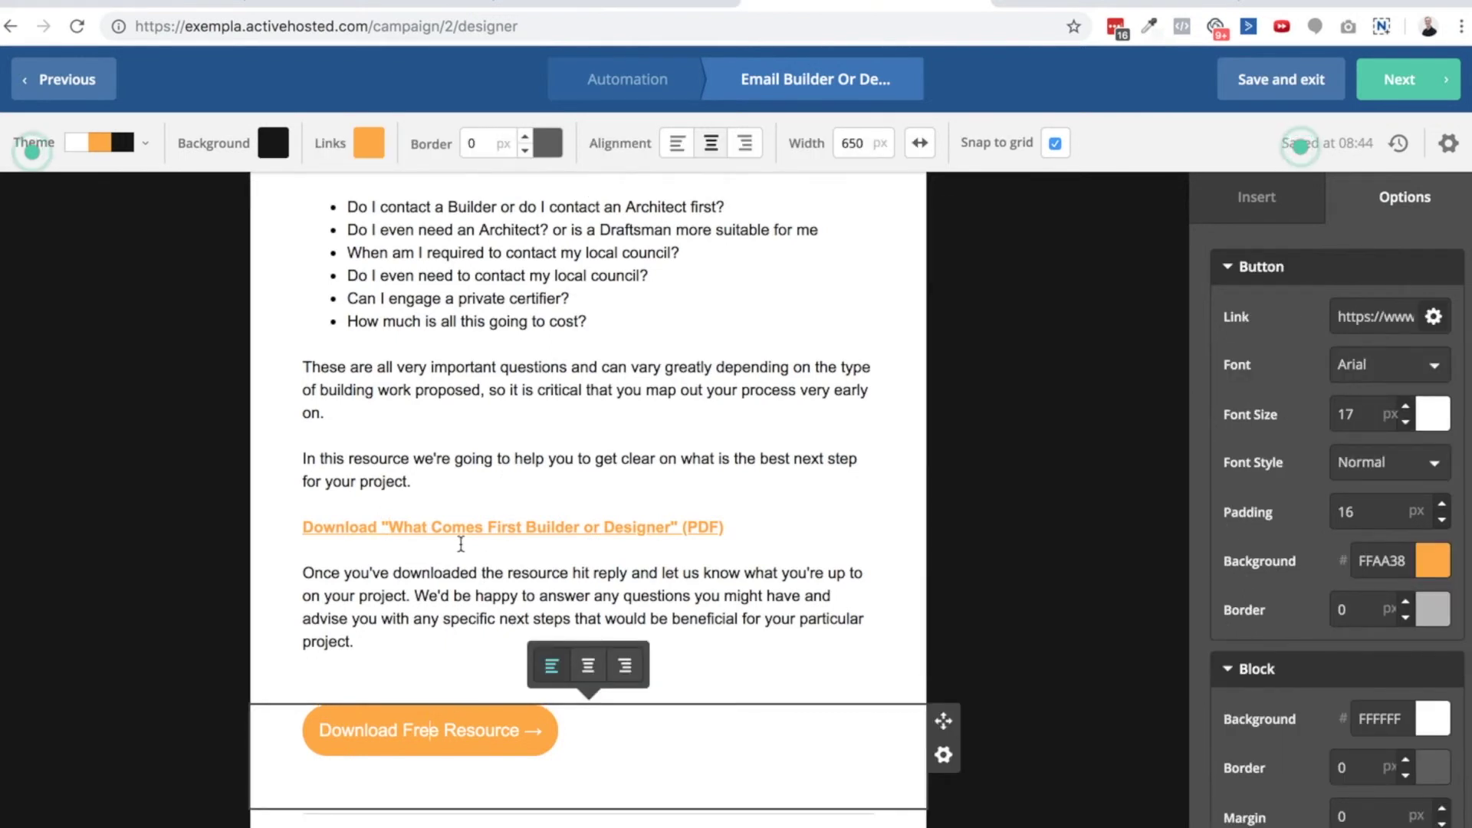
- Copy the Download link's PDF URL and load it in a new browser tab
double_click(506, 526)
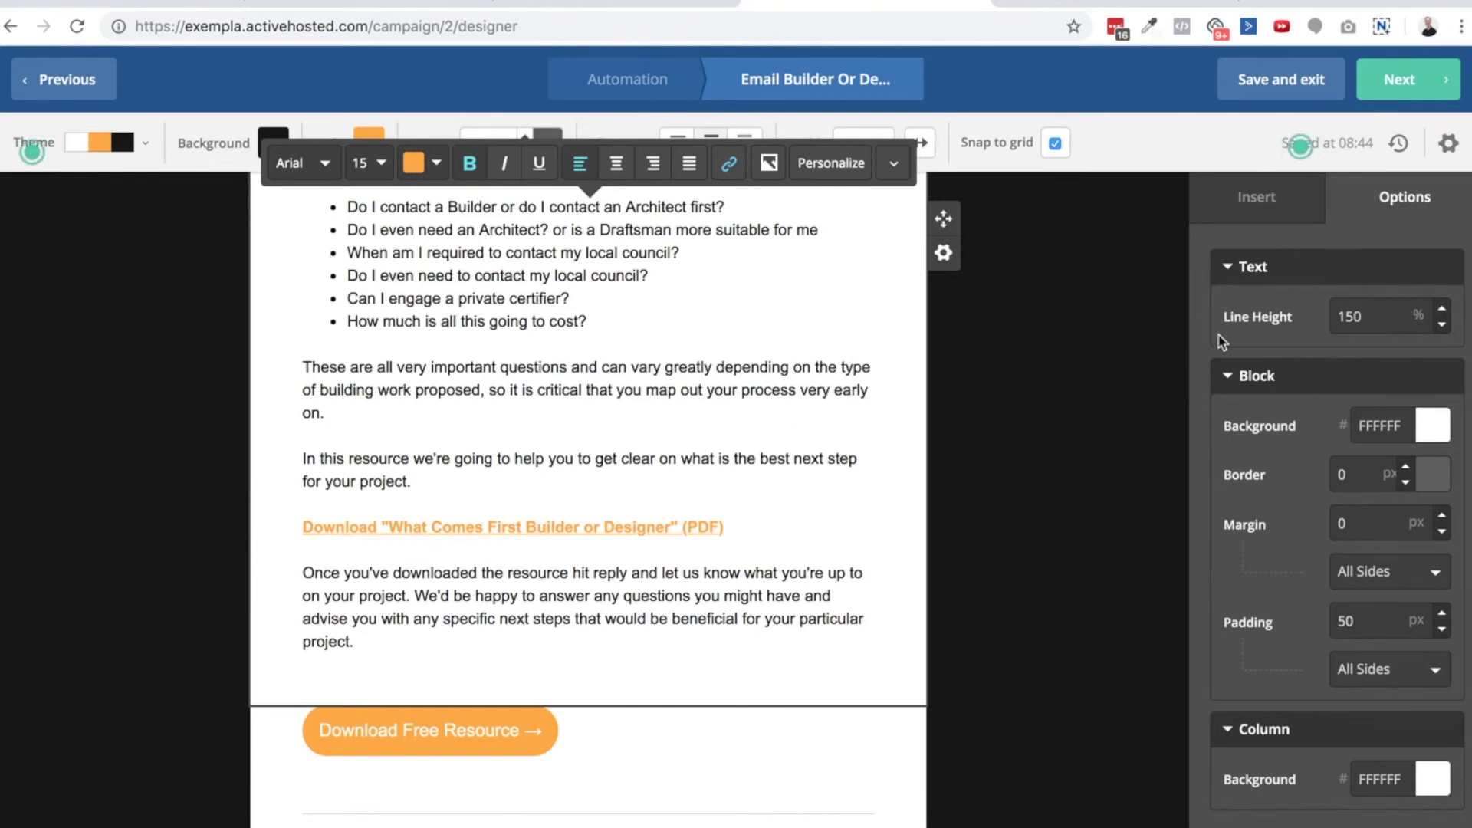
left_click(728, 163)
triple_click(793, 211)
key("ctrl+c")
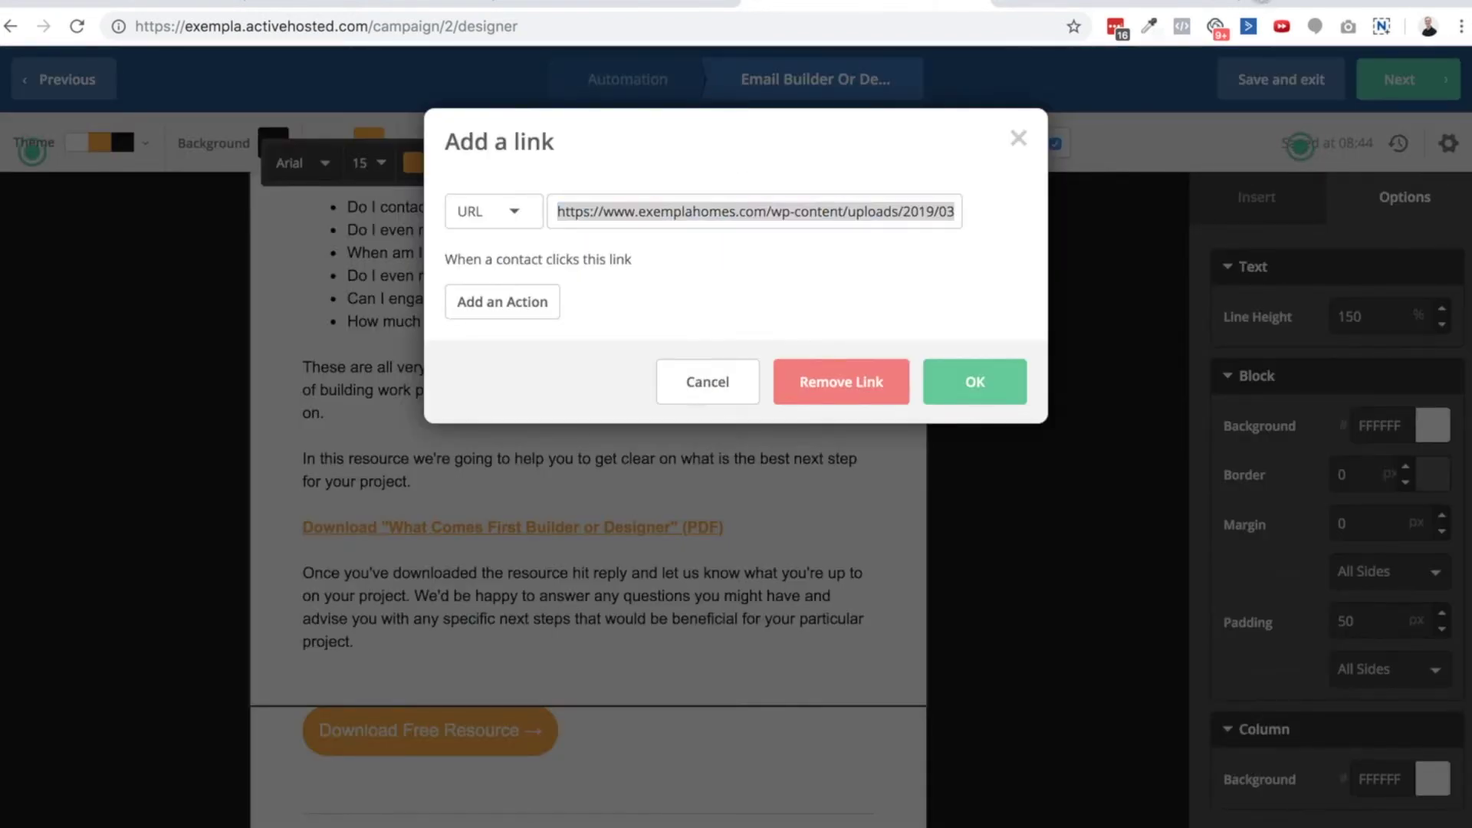
key("ctrl+t")
key("ctrl+v")
key("Return")
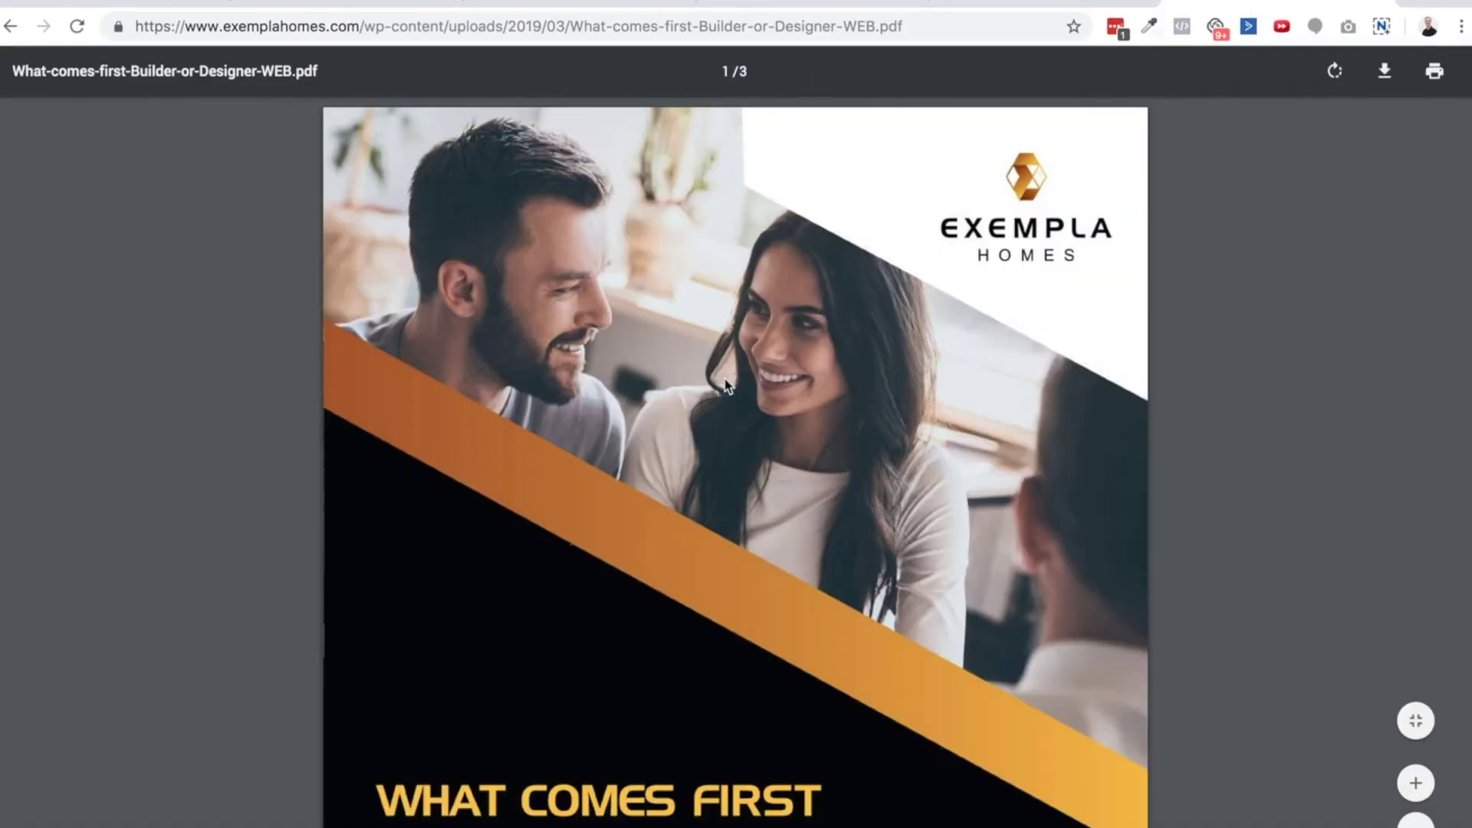
- Scroll through the three pages of the What-comes-first-Builder-or-Designer-WEB.pdf ebook
scroll(727, 385, "down", 7)
right_click(727, 385)
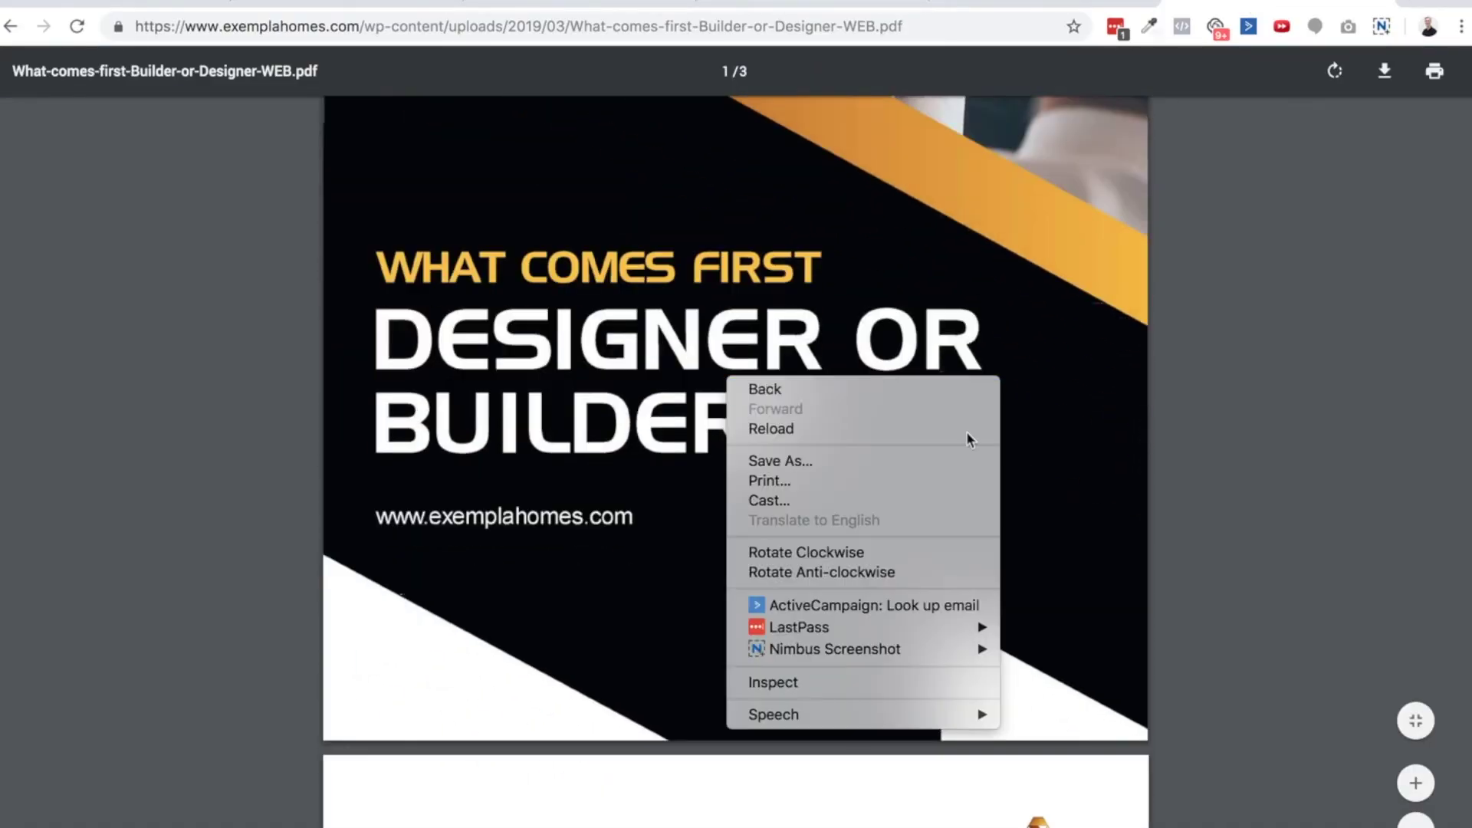
left_click(1106, 486)
scroll(1107, 485, "down", 10)
scroll(1106, 486, "up", 2)
scroll(787, 421, "down", 18)
scroll(773, 418, "up", 20)
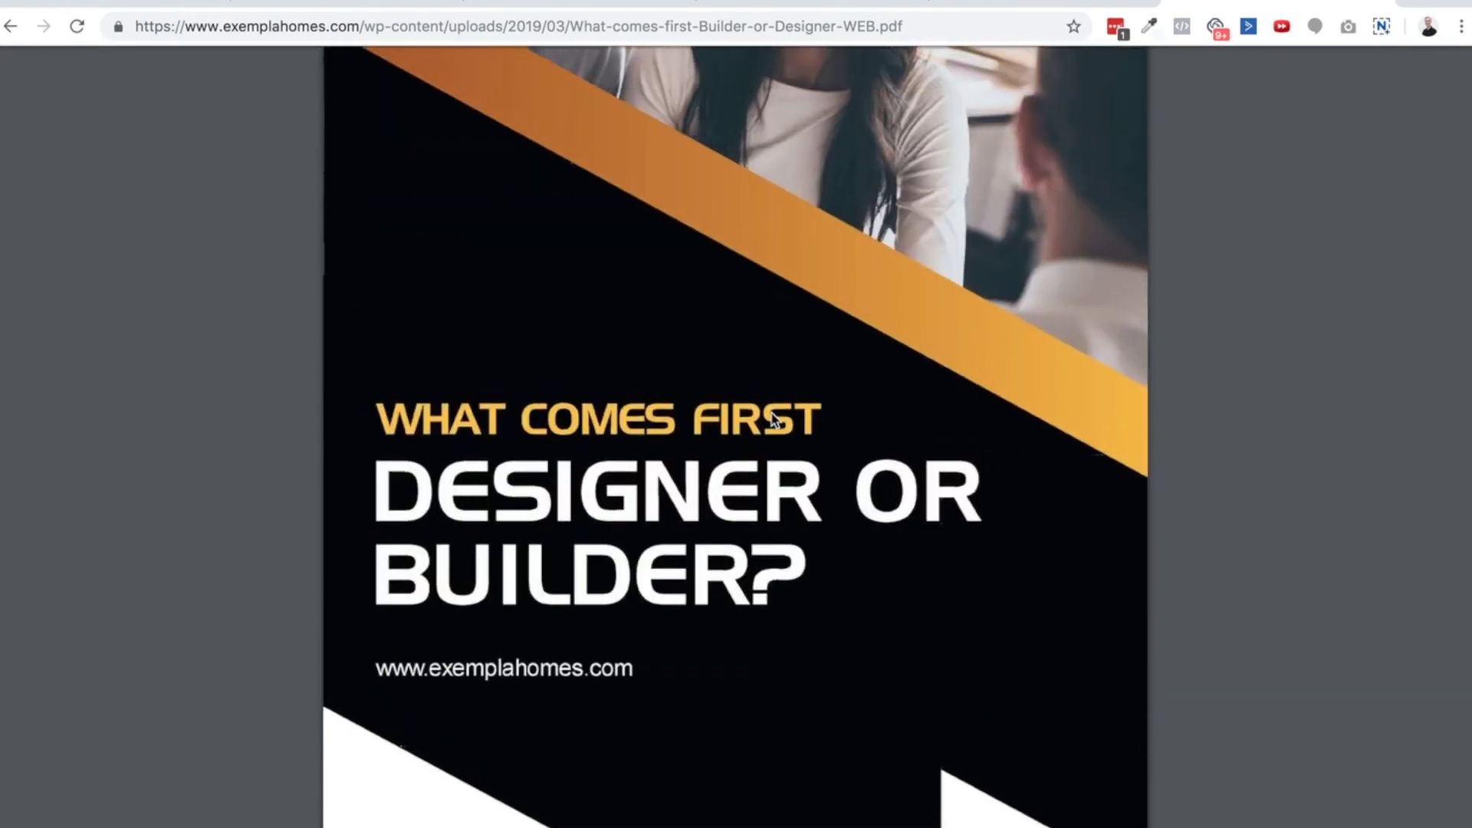
scroll(772, 419, "up", 5)
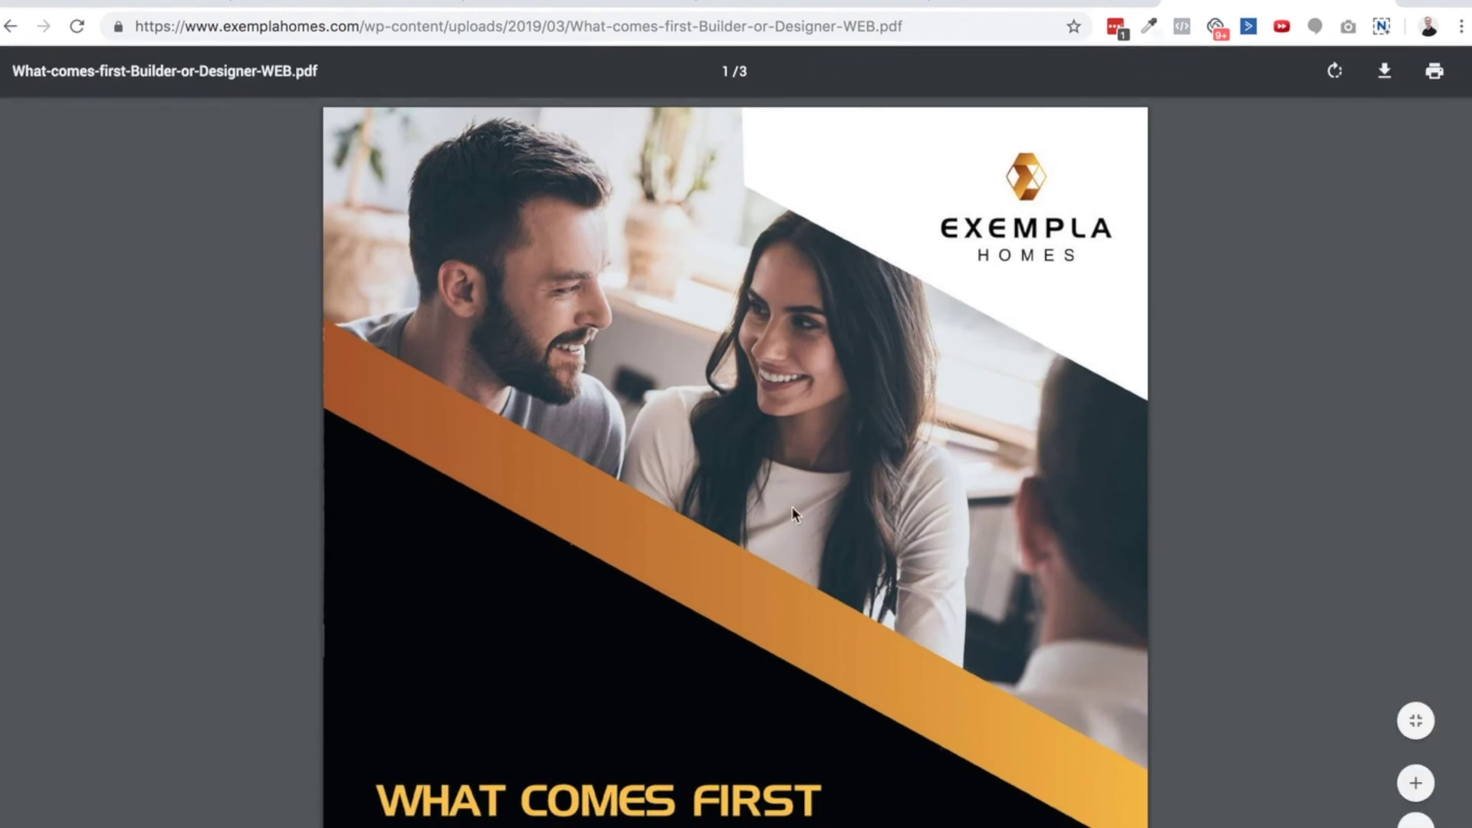
scroll(791, 506, "down", 9)
scroll(791, 506, "up", 5)
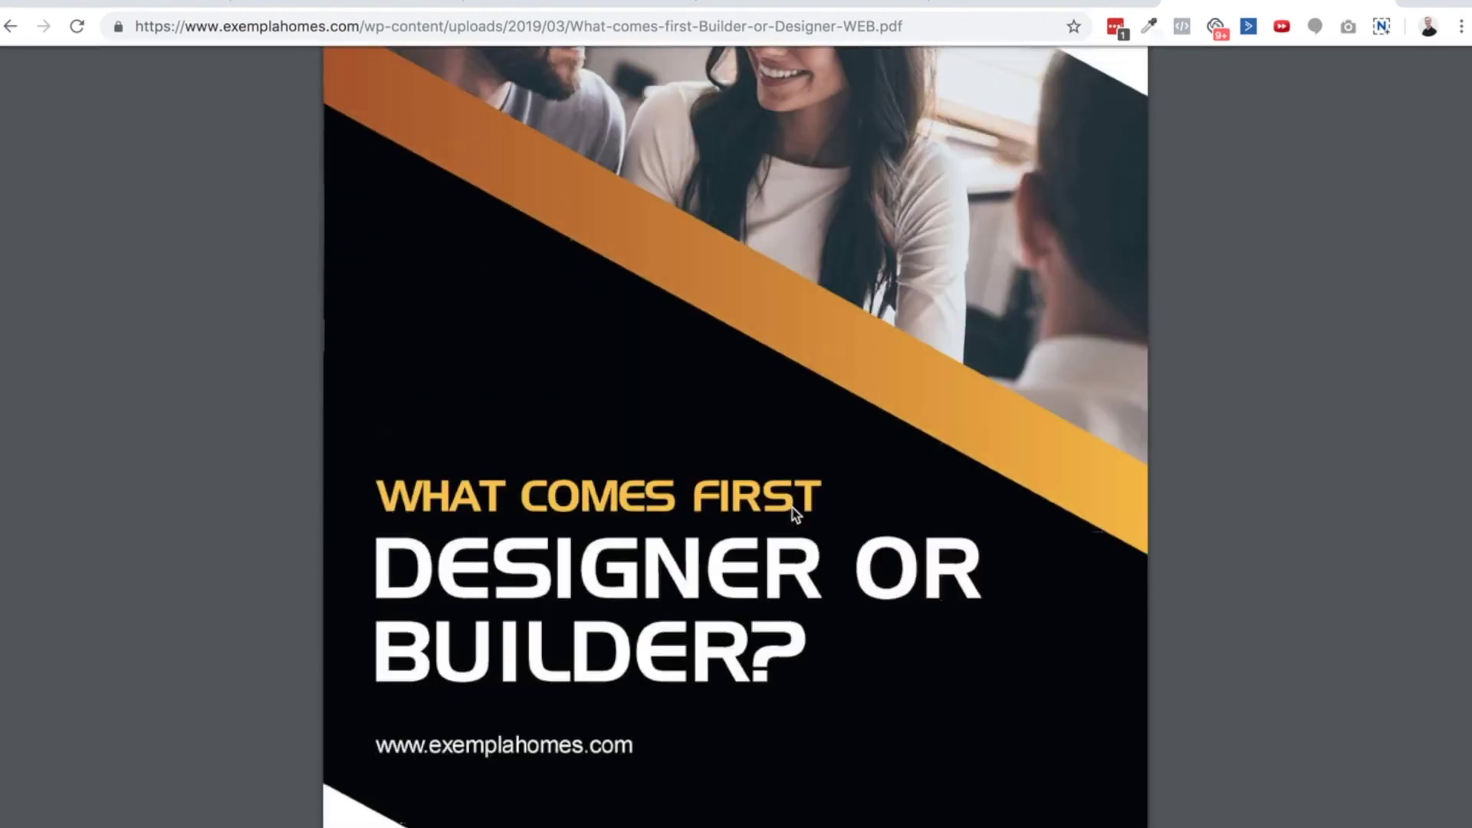
scroll(792, 509, "up", 5)
scroll(792, 508, "down", 20)
scroll(791, 506, "down", 8)
scroll(792, 512, "up", 1)
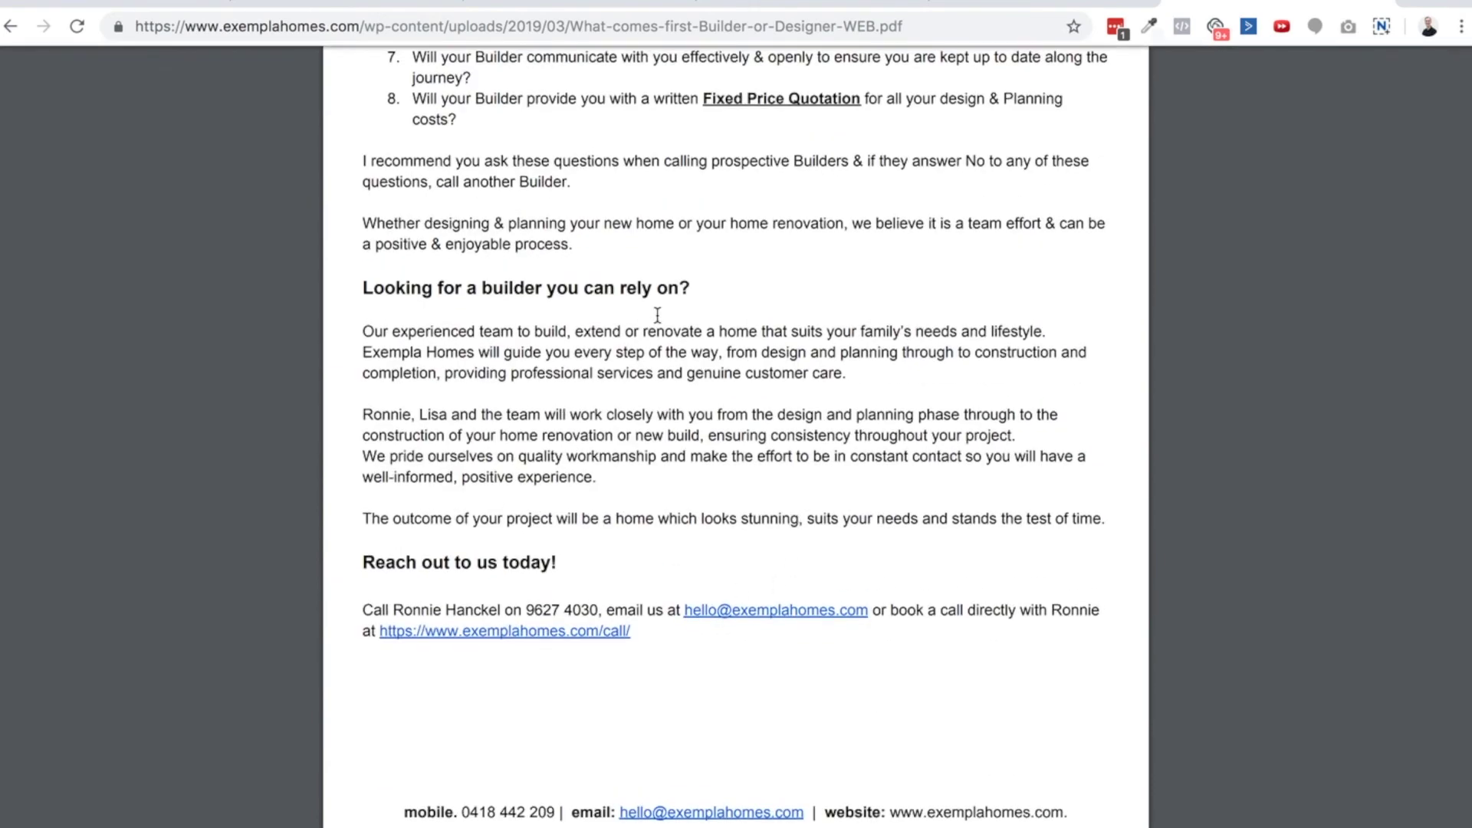
scroll(657, 314, "up", 20)
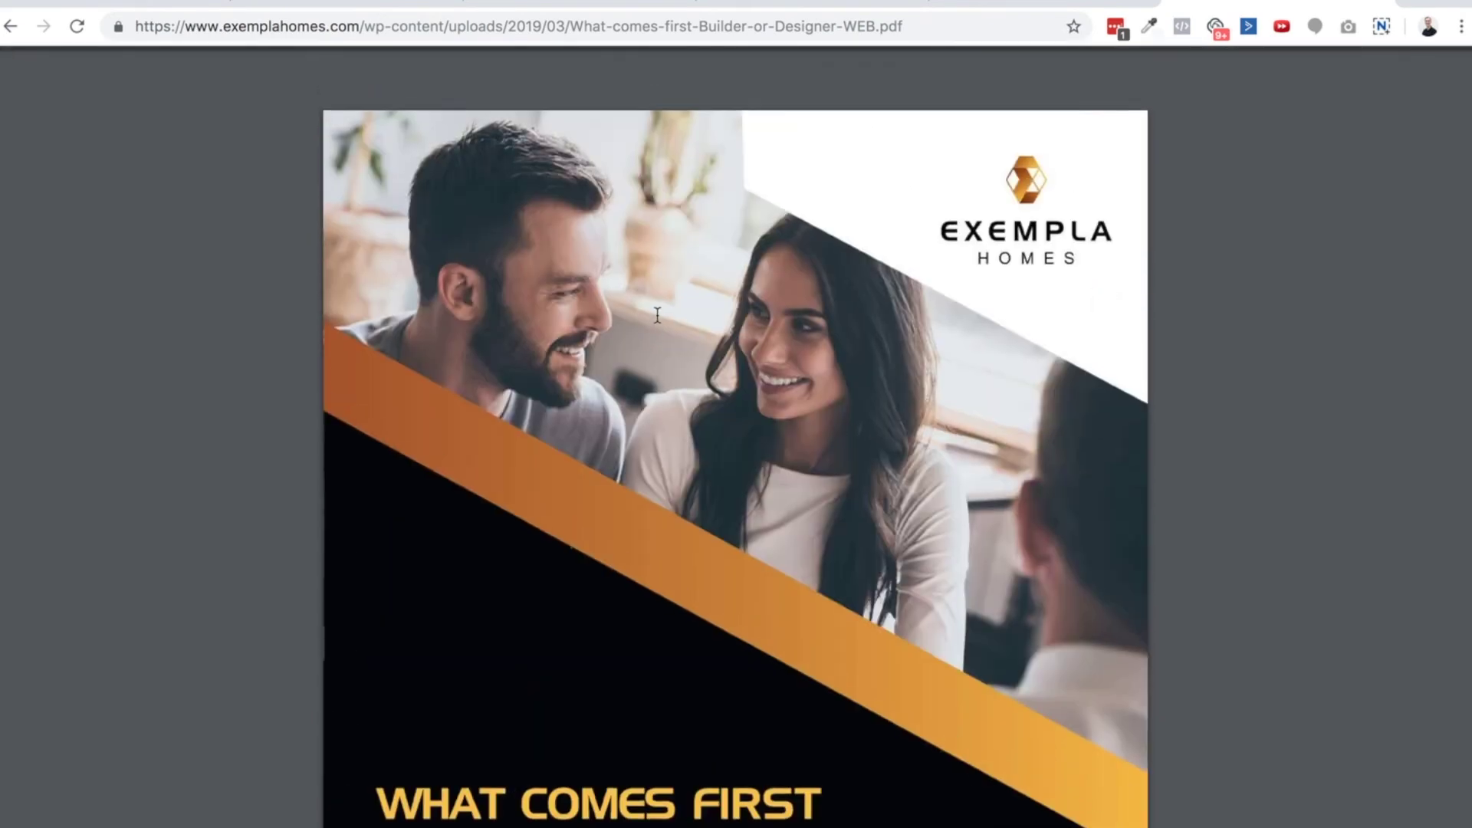